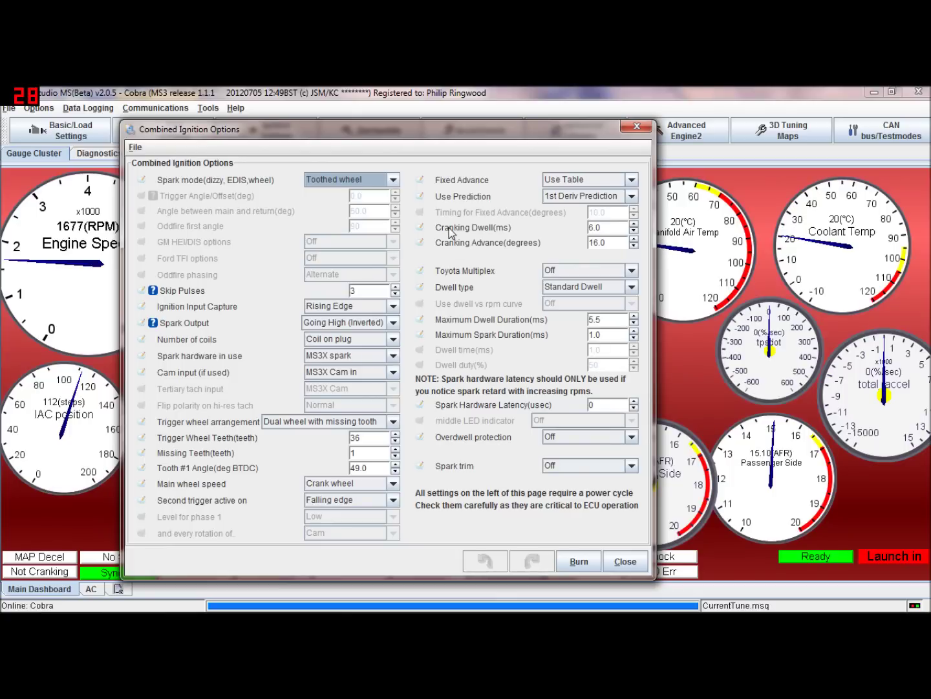
# Examine the available spark mode options, from EDIS through the toothed wheel and vehicle-specific triggers to CAS360-3
pyautogui.click(394, 181)
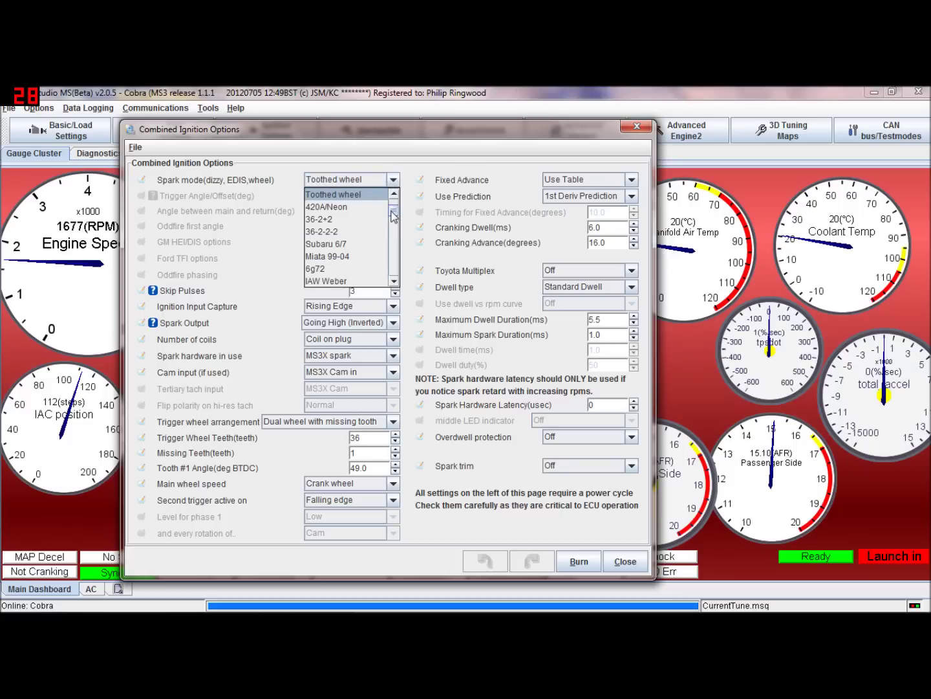
pyautogui.moveTo(394, 210); pyautogui.dragTo(394, 205)
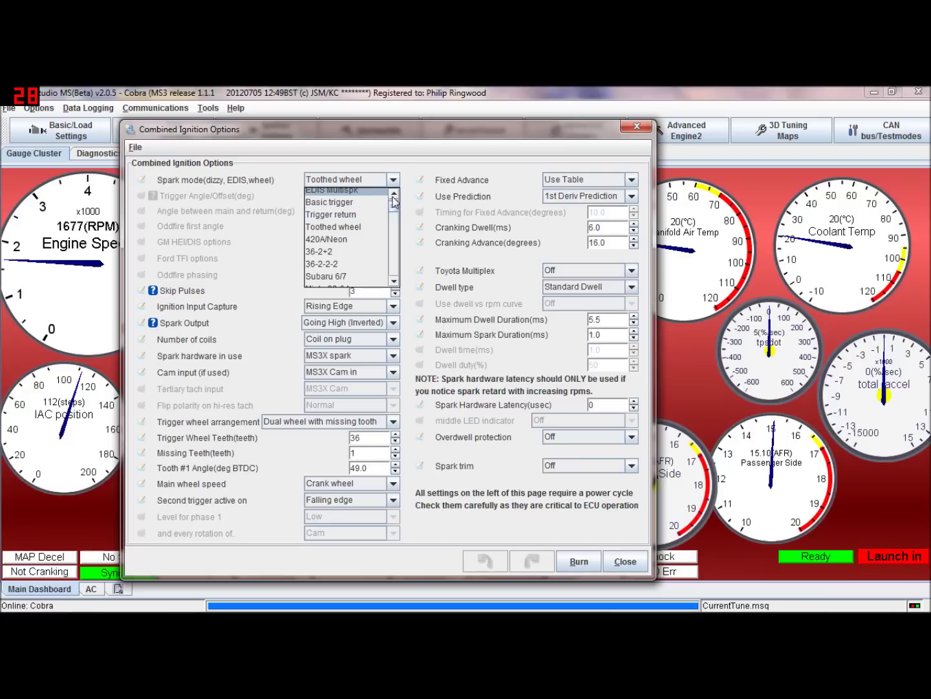
pyautogui.scroll(1, 369, 207)
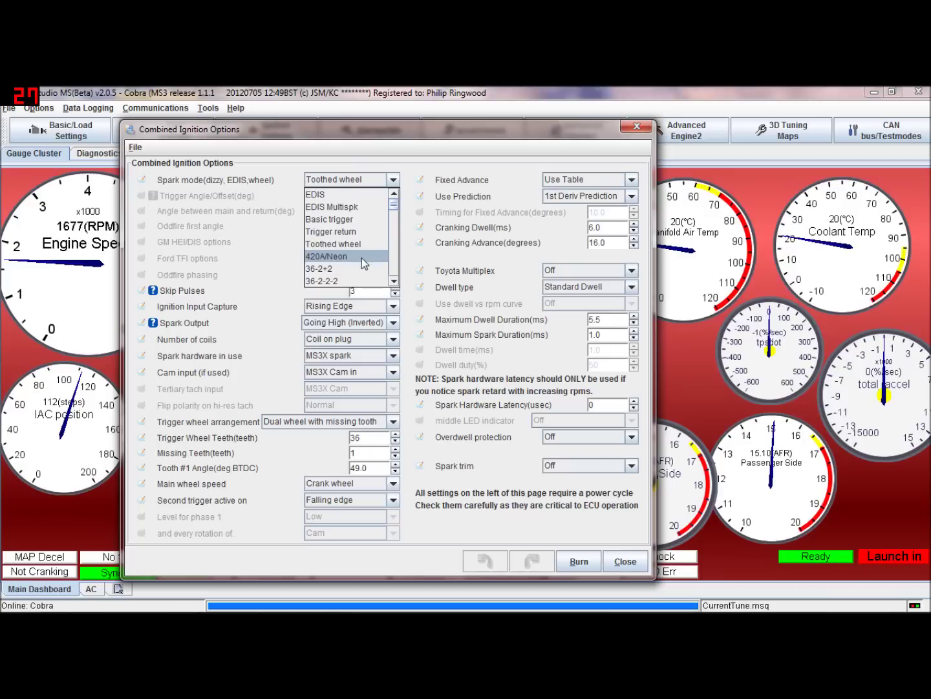
pyautogui.click(394, 281)
pyautogui.click(393, 281)
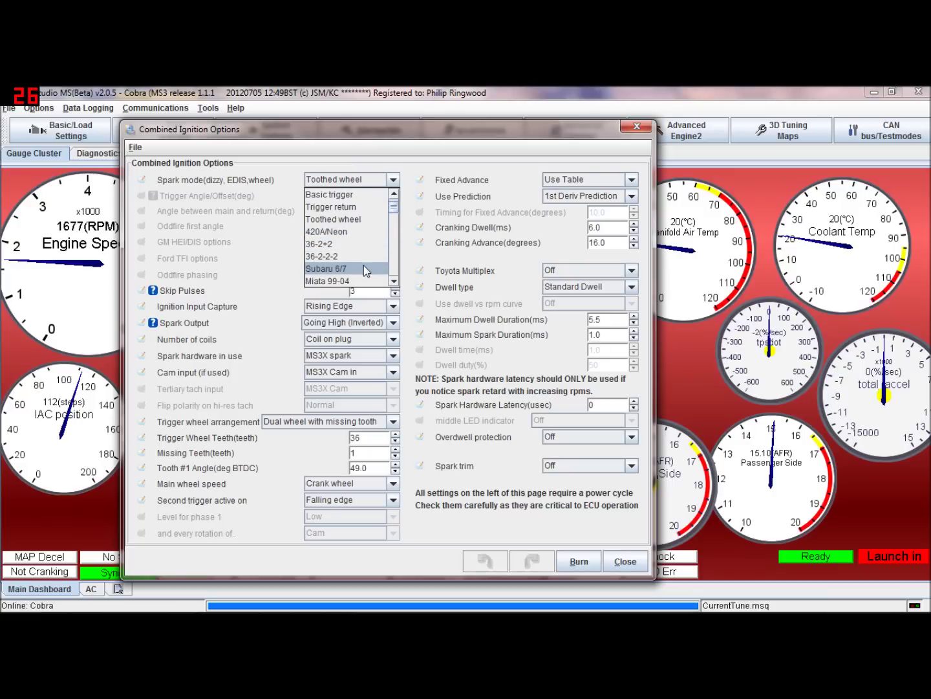
pyautogui.click(393, 281)
pyautogui.click(394, 280)
pyautogui.click(394, 281)
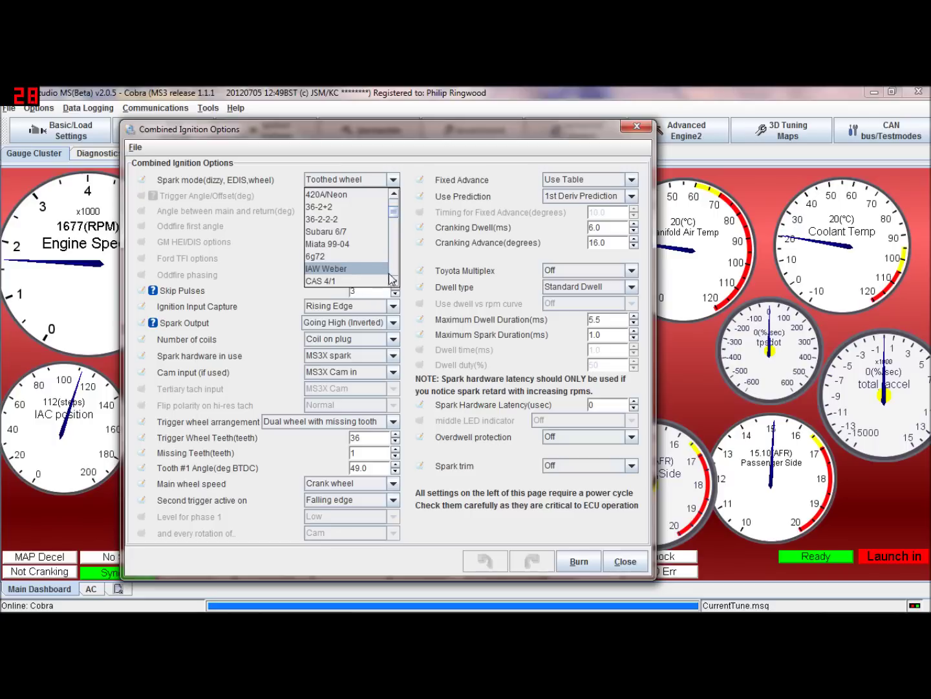
pyautogui.scroll(-4, 394, 279)
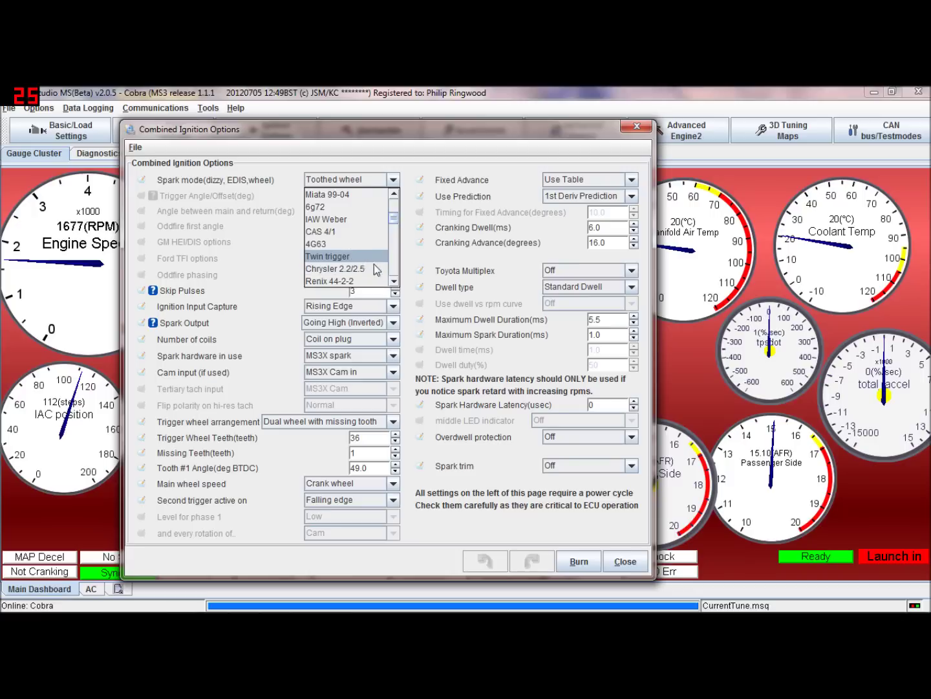
pyautogui.click(393, 282)
pyautogui.click(393, 281)
pyautogui.click(393, 282)
pyautogui.click(393, 282)
pyautogui.click(394, 282)
pyautogui.click(393, 282)
pyautogui.click(393, 282)
pyautogui.click(393, 282)
pyautogui.click(394, 282)
pyautogui.click(393, 283)
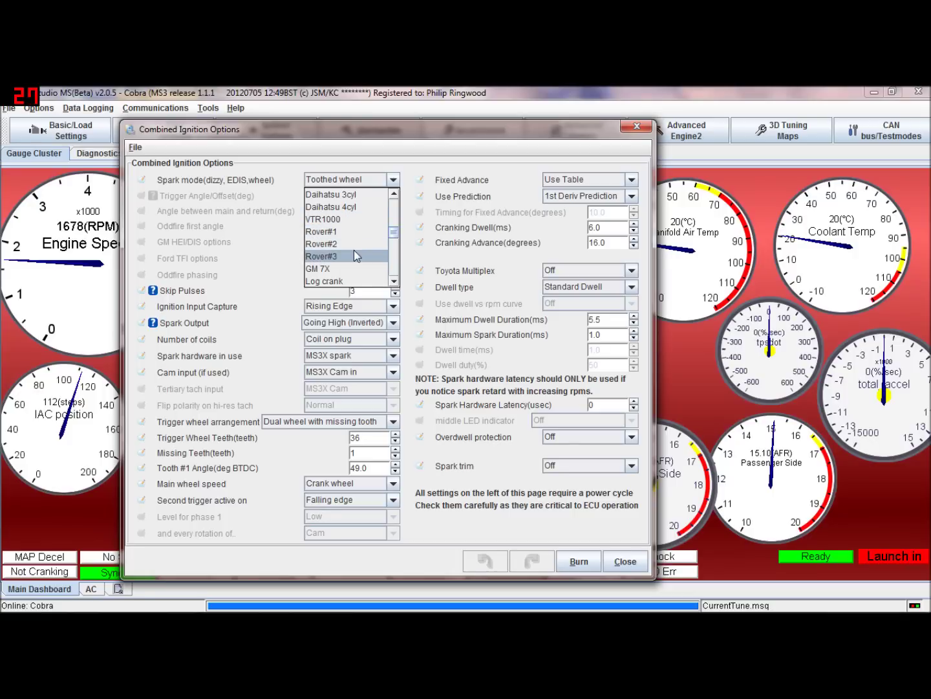
pyautogui.click(394, 281)
pyautogui.click(393, 281)
pyautogui.click(393, 281)
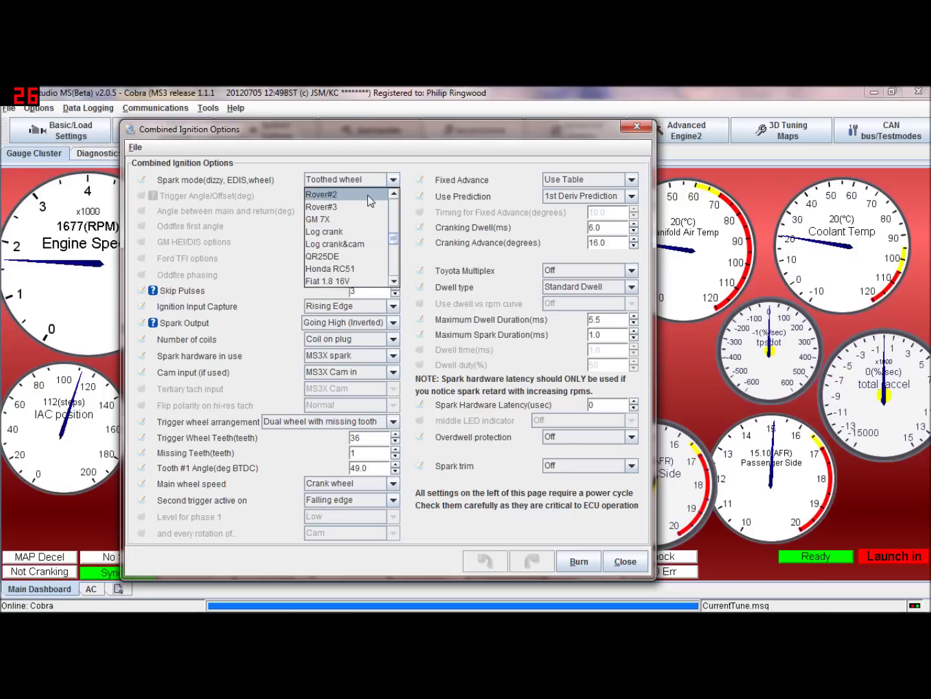
pyautogui.click(393, 282)
pyautogui.click(393, 282)
pyautogui.click(392, 282)
pyautogui.click(393, 282)
pyautogui.click(393, 283)
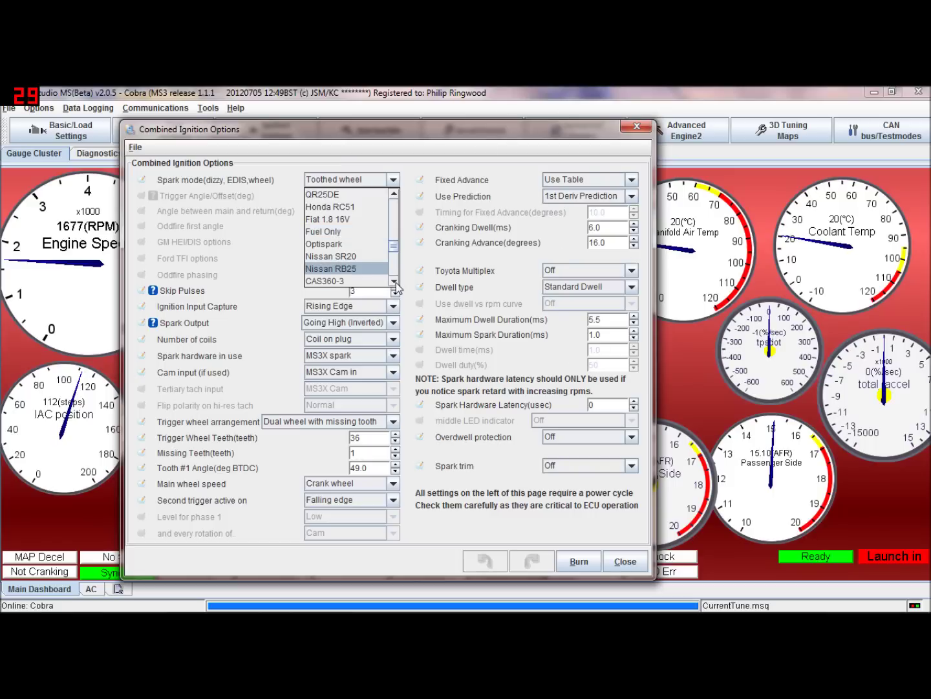
pyautogui.click(399, 248)
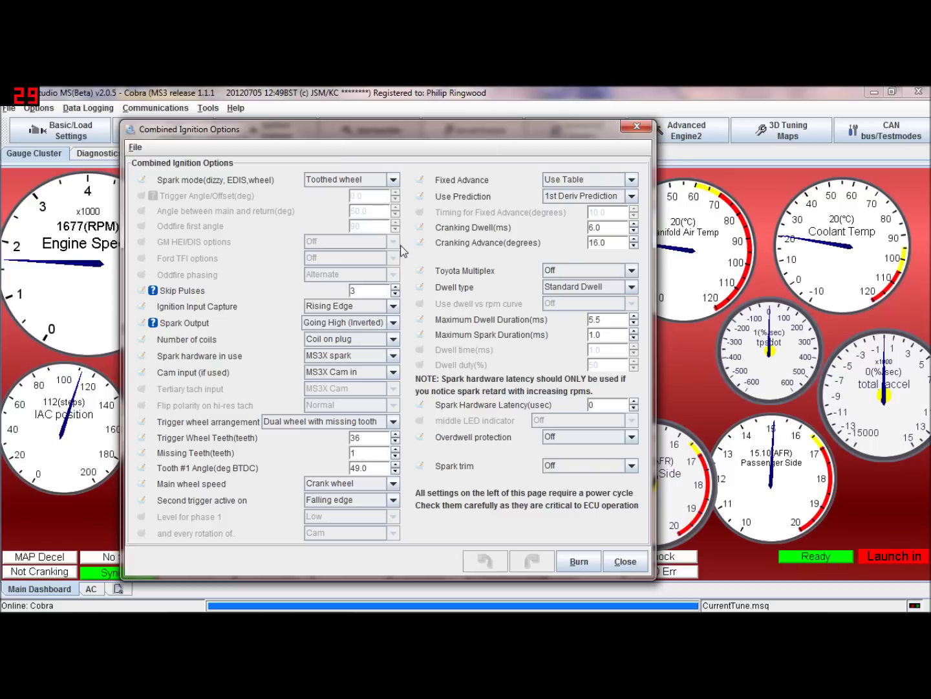
# Choose Toothed wheel as the spark mode and Rising Edge as the ignition input capture
pyautogui.click(393, 180)
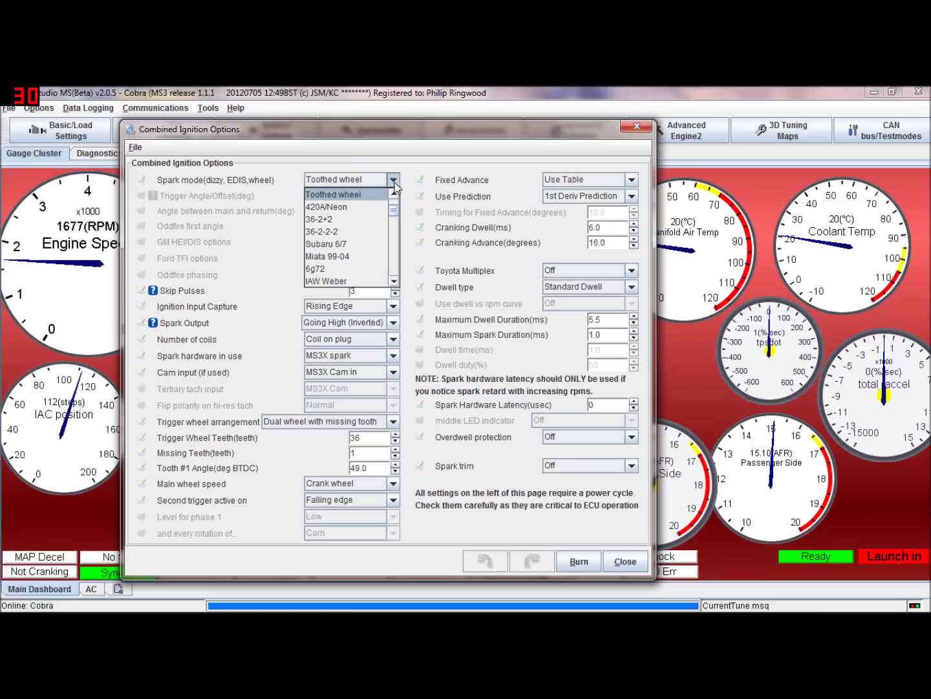
pyautogui.click(373, 192)
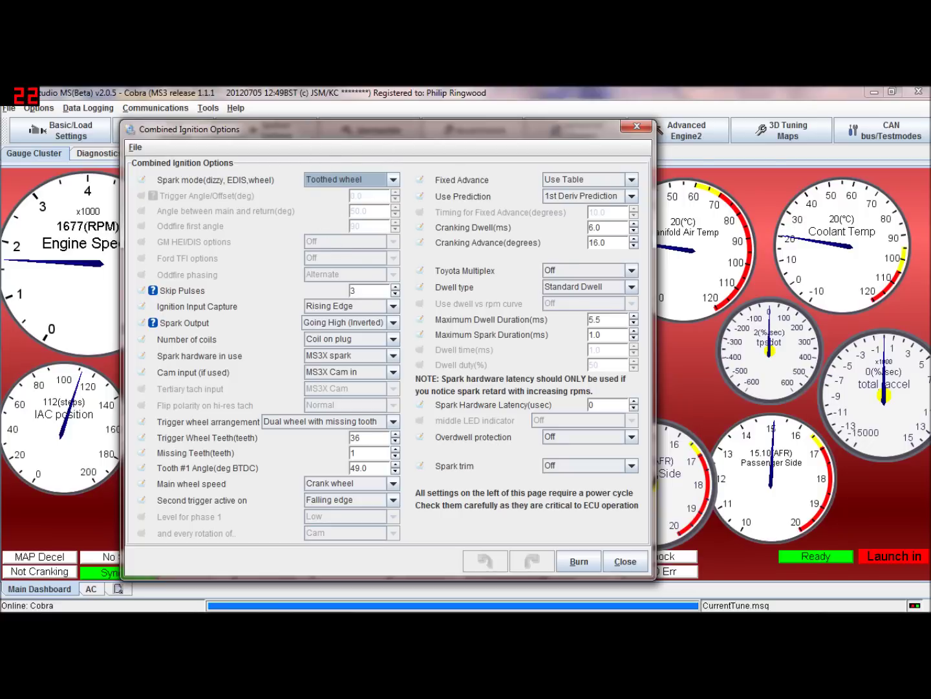
pyautogui.click(352, 290)
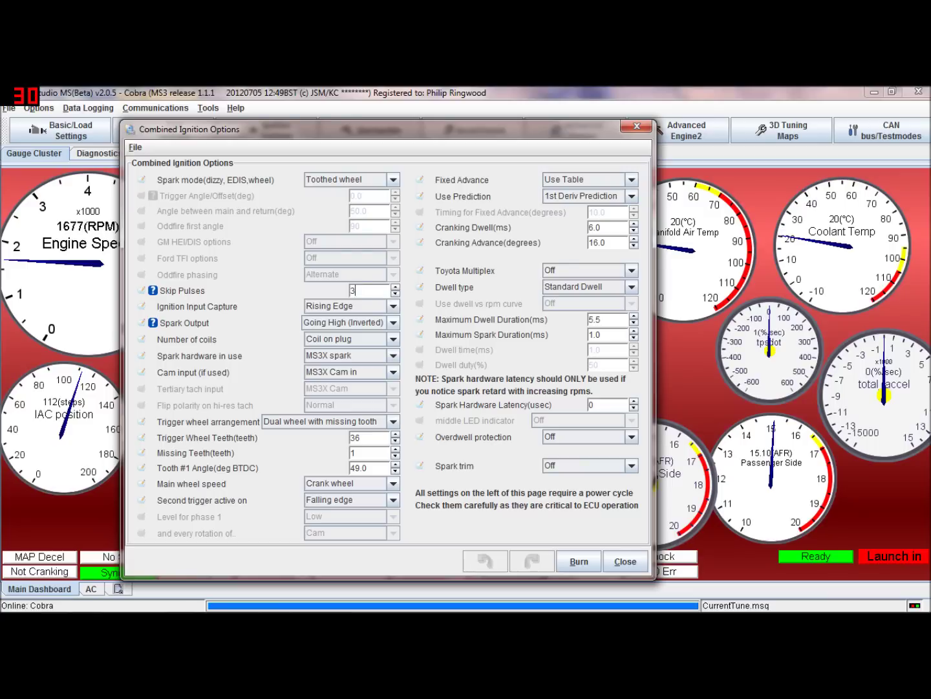
pyautogui.click(394, 307)
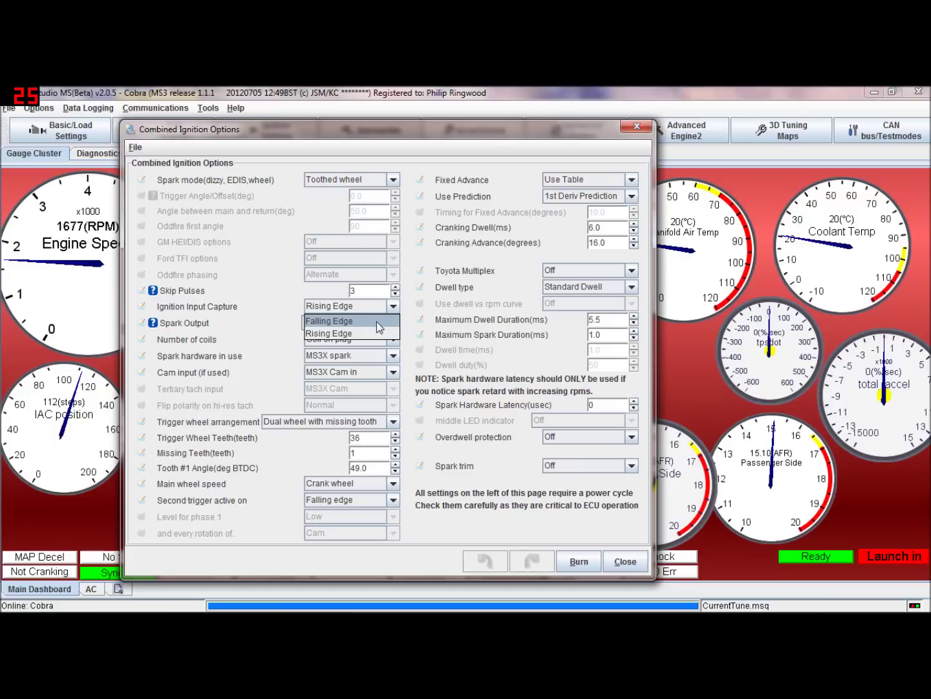
pyautogui.click(379, 333)
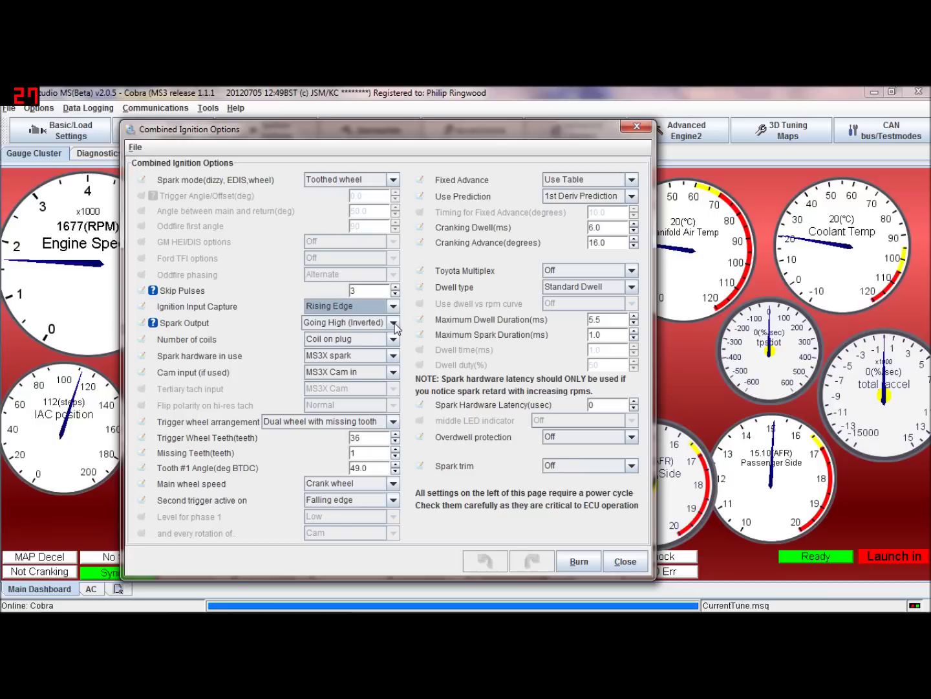
# Set the spark output to Going High (Inverted)
pyautogui.click(392, 325)
pyautogui.click(382, 351)
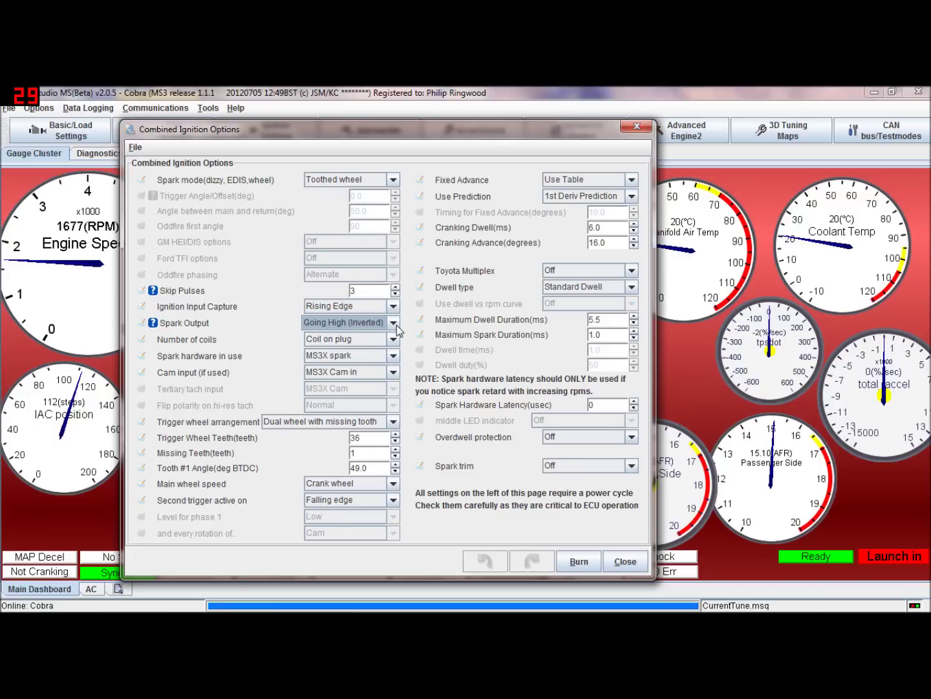
pyautogui.click(393, 323)
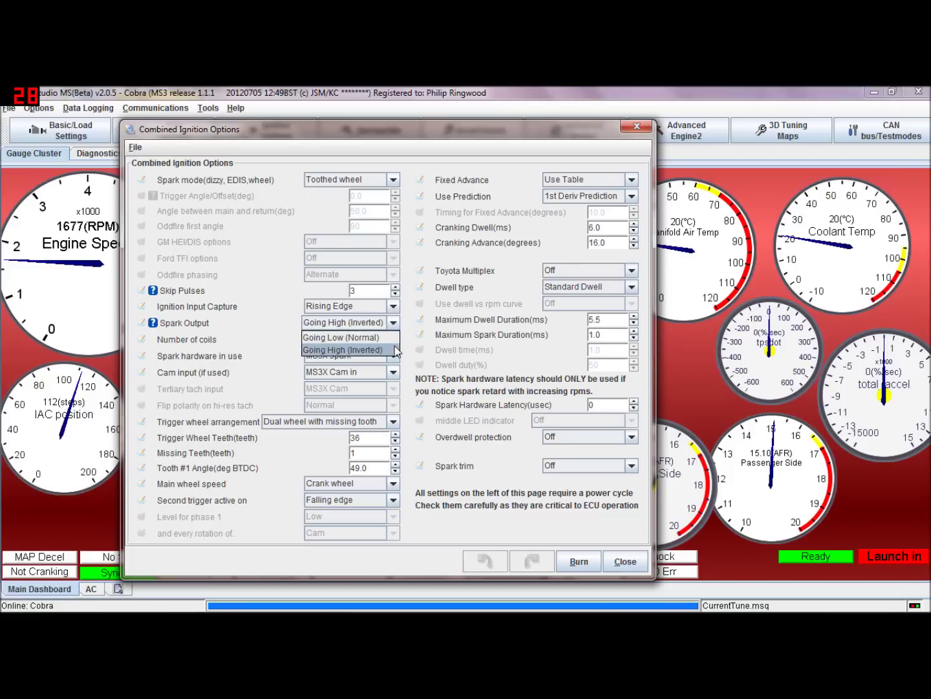
pyautogui.click(396, 350)
pyautogui.click(394, 323)
pyautogui.click(385, 350)
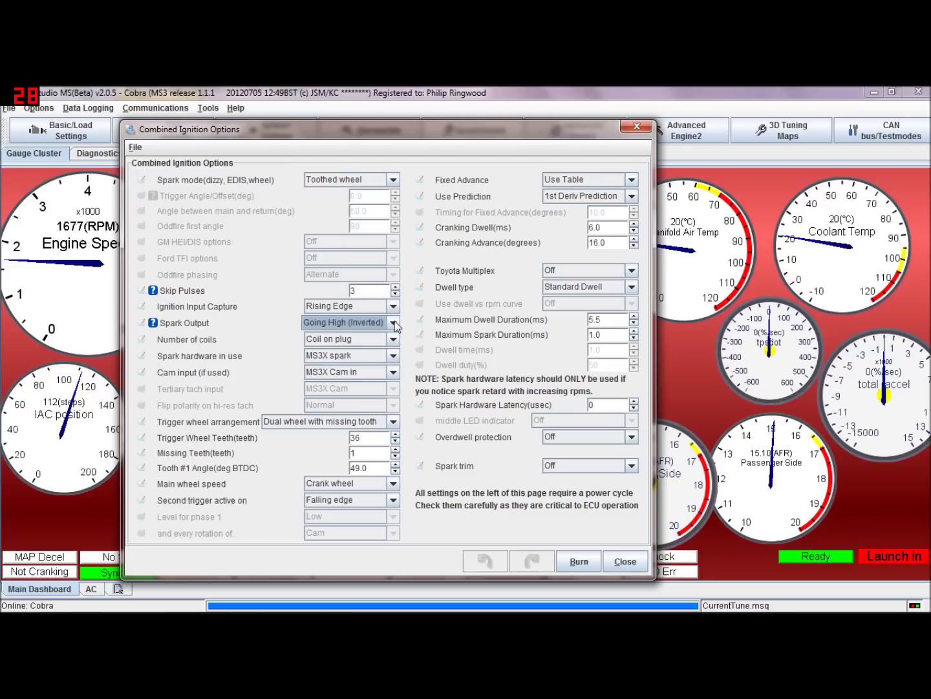
pyautogui.click(395, 324)
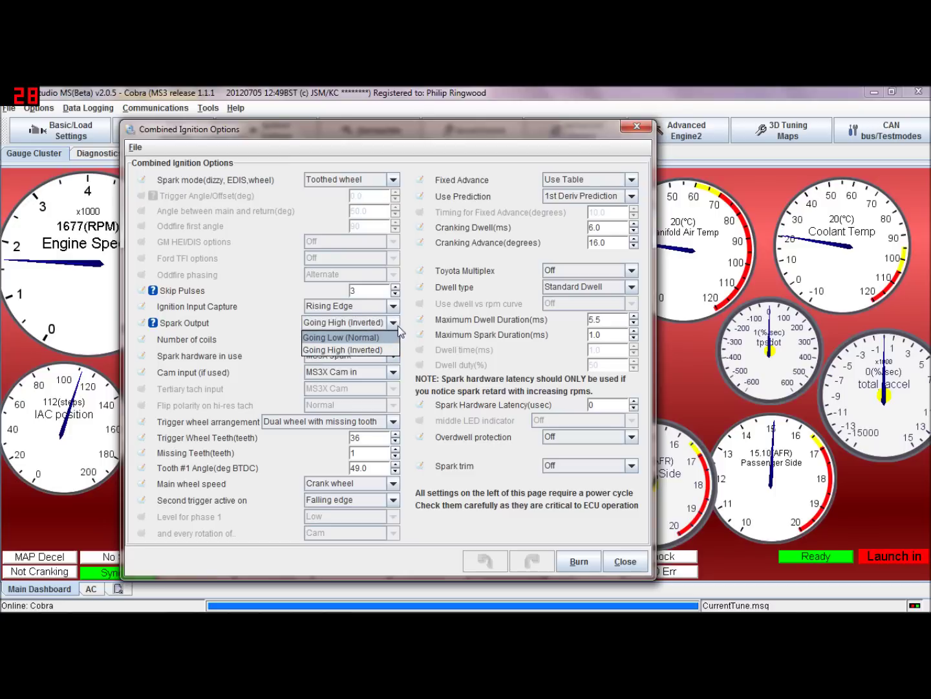
pyautogui.click(404, 327)
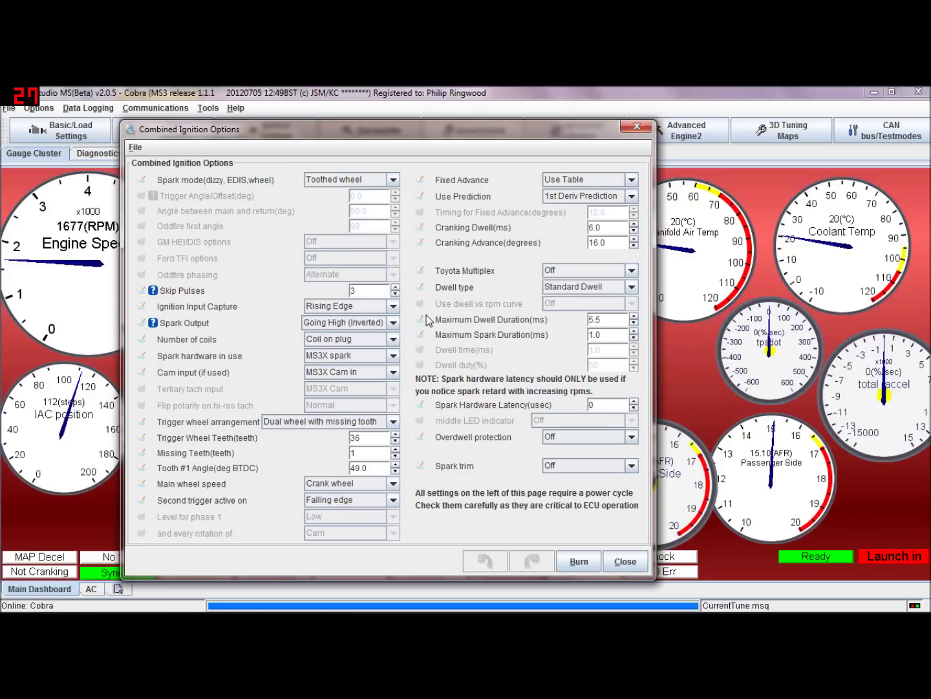
pyautogui.click(394, 323)
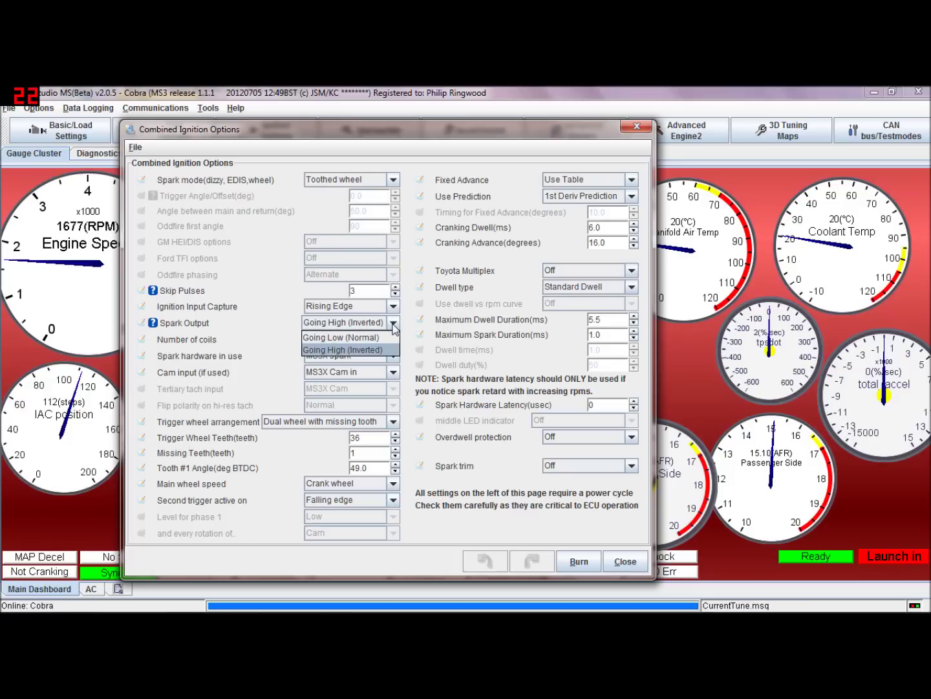
pyautogui.click(423, 331)
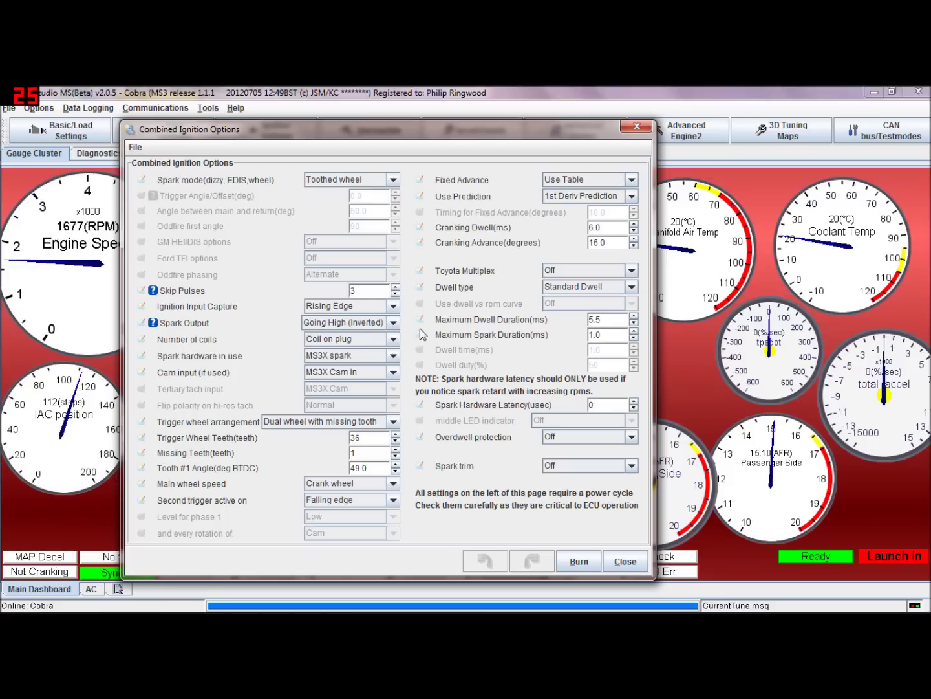
pyautogui.click(421, 335)
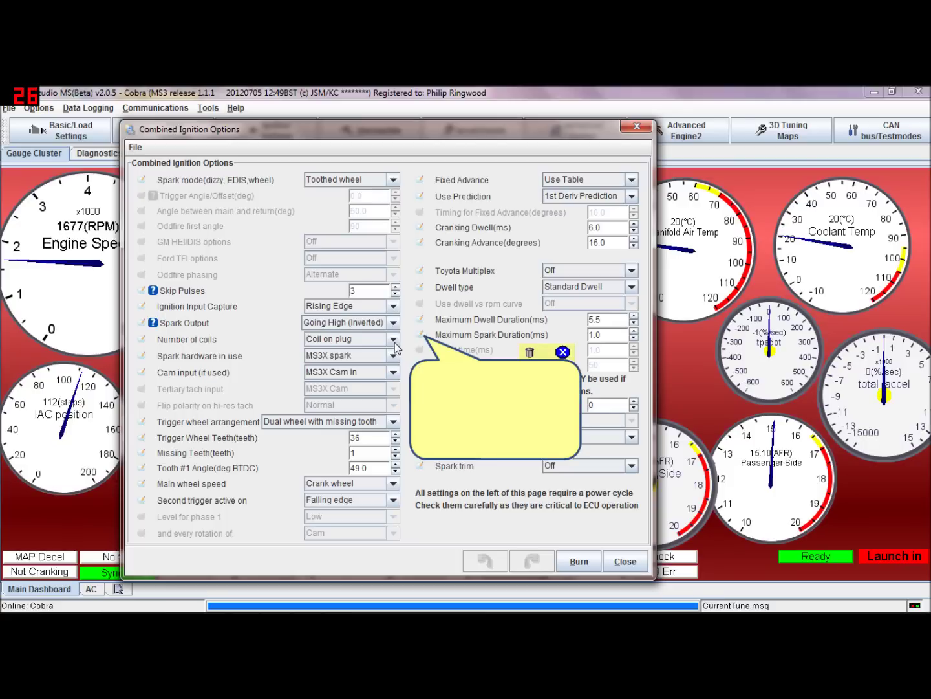
# Set the number of coils to Coil on plug and the spark hardware in use to MS3X spark
pyautogui.click(394, 342)
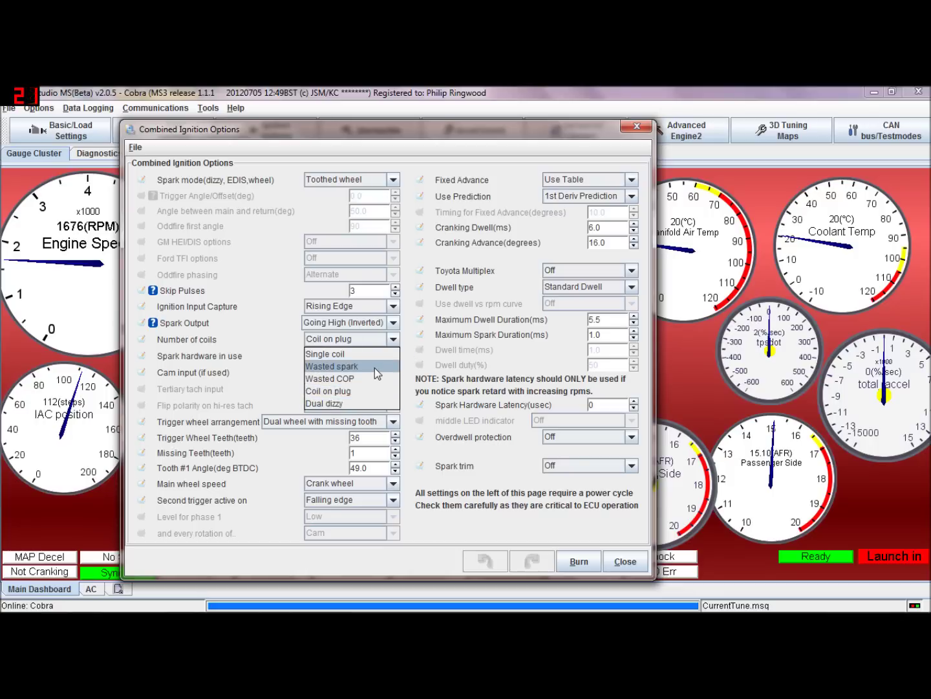
pyautogui.click(374, 387)
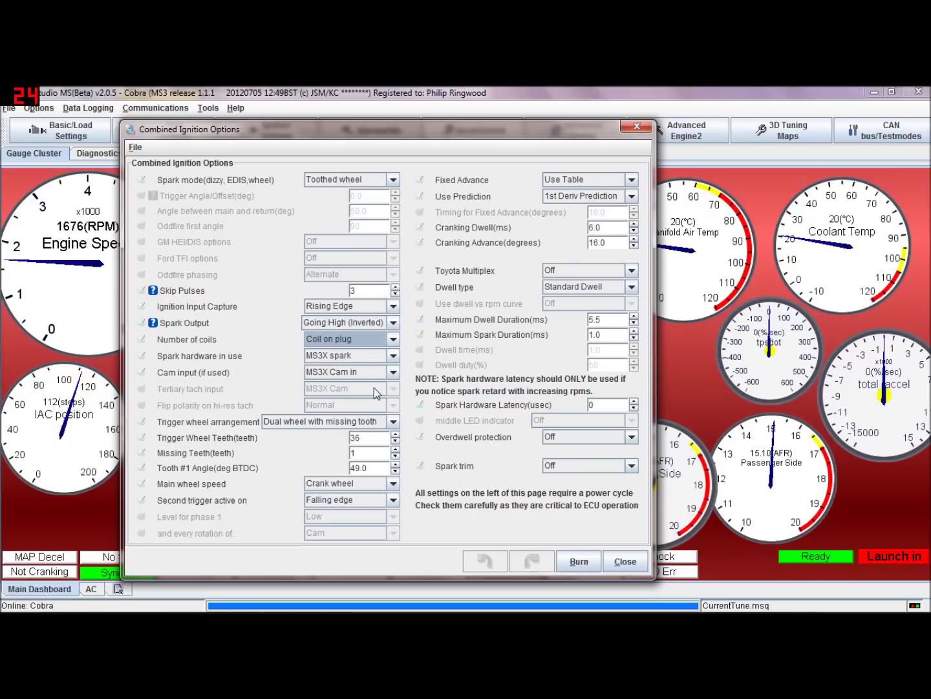
pyautogui.click(395, 355)
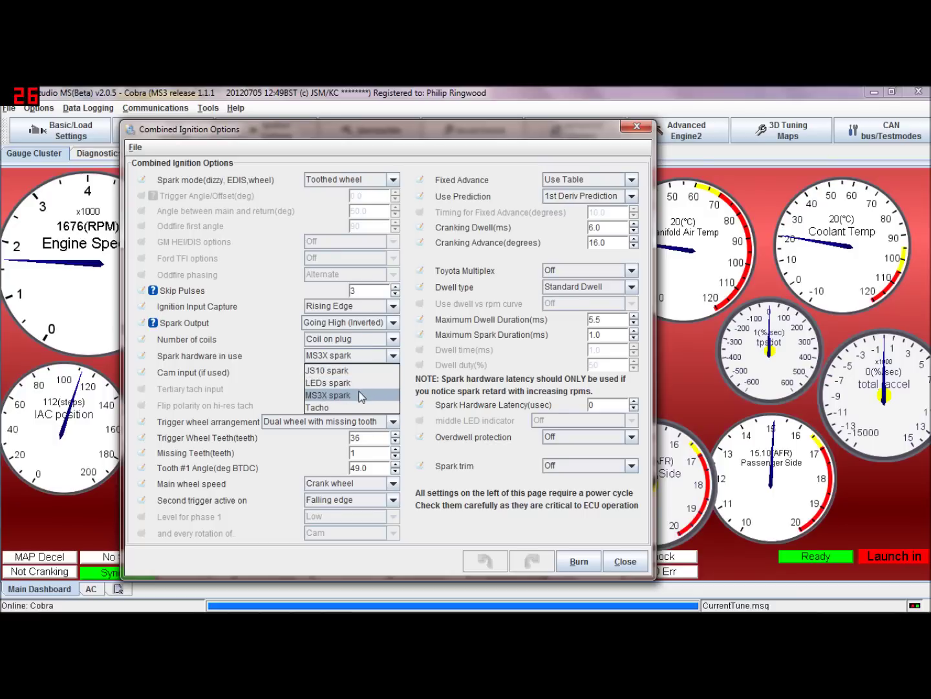
pyautogui.click(360, 394)
pyautogui.click(393, 357)
pyautogui.click(409, 390)
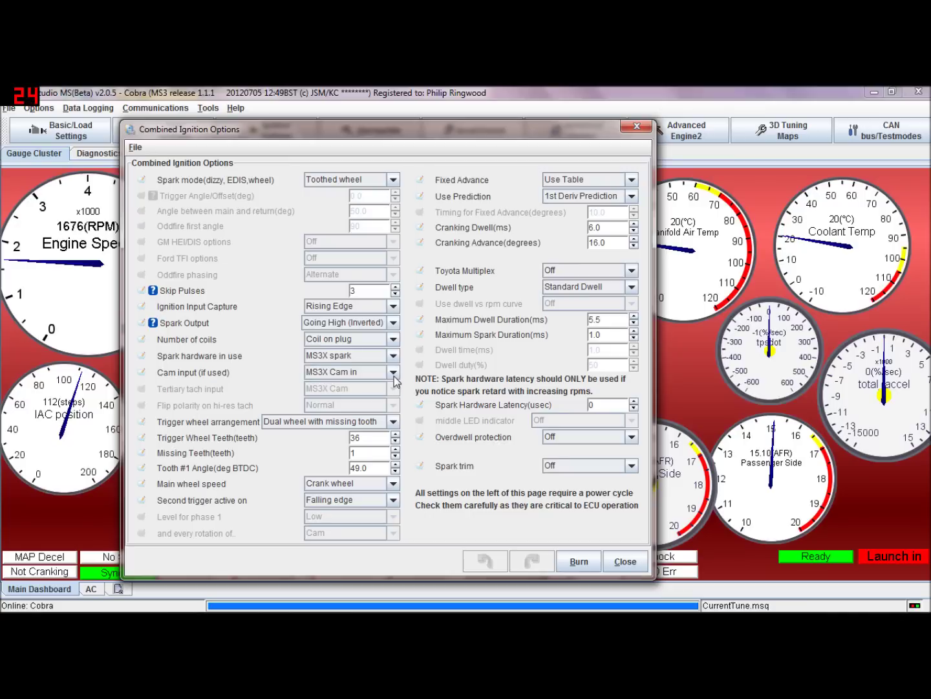
pyautogui.click(395, 380)
pyautogui.click(394, 378)
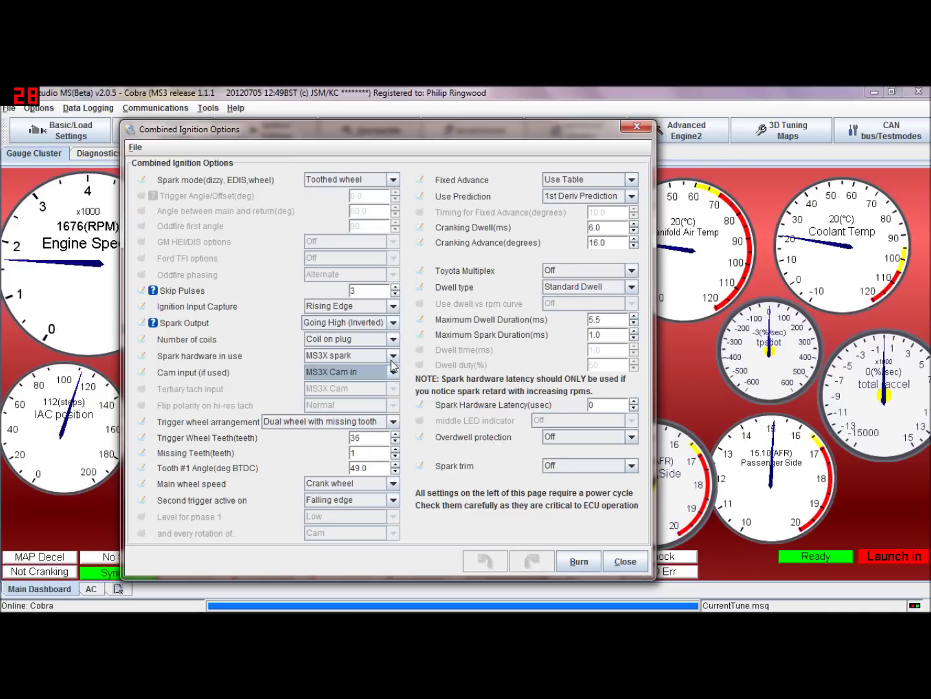
pyautogui.click(391, 359)
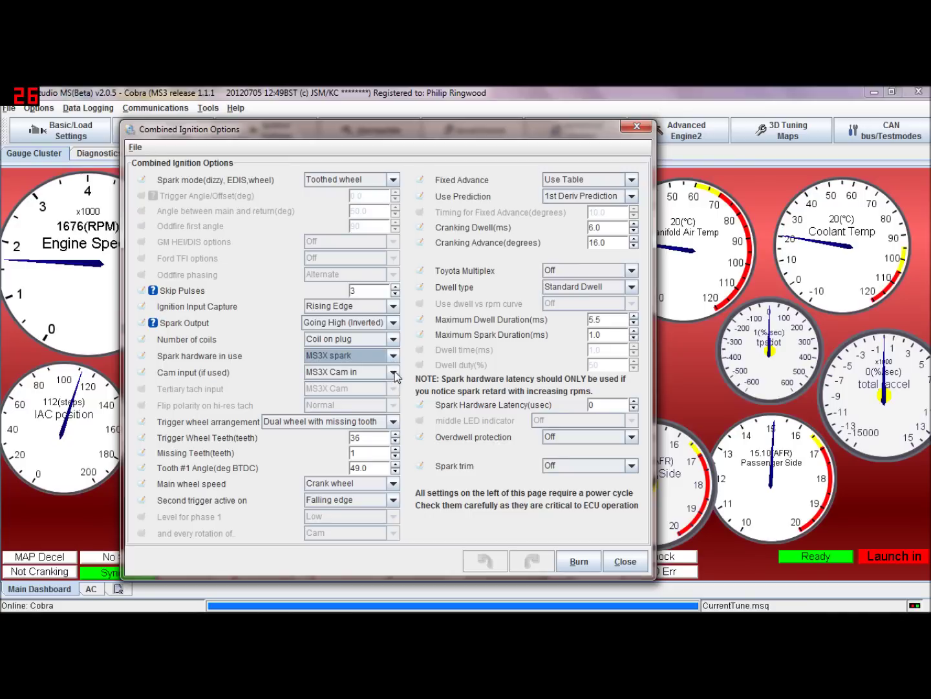
# Set the cam input to JS10
pyautogui.click(394, 374)
pyautogui.click(295, 379)
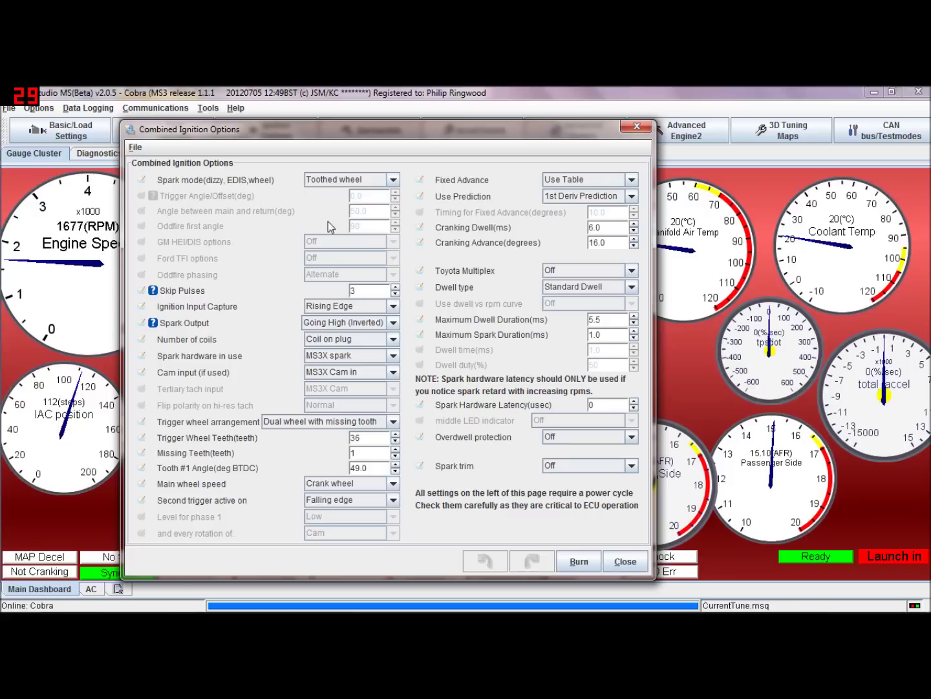
pyautogui.click(393, 372)
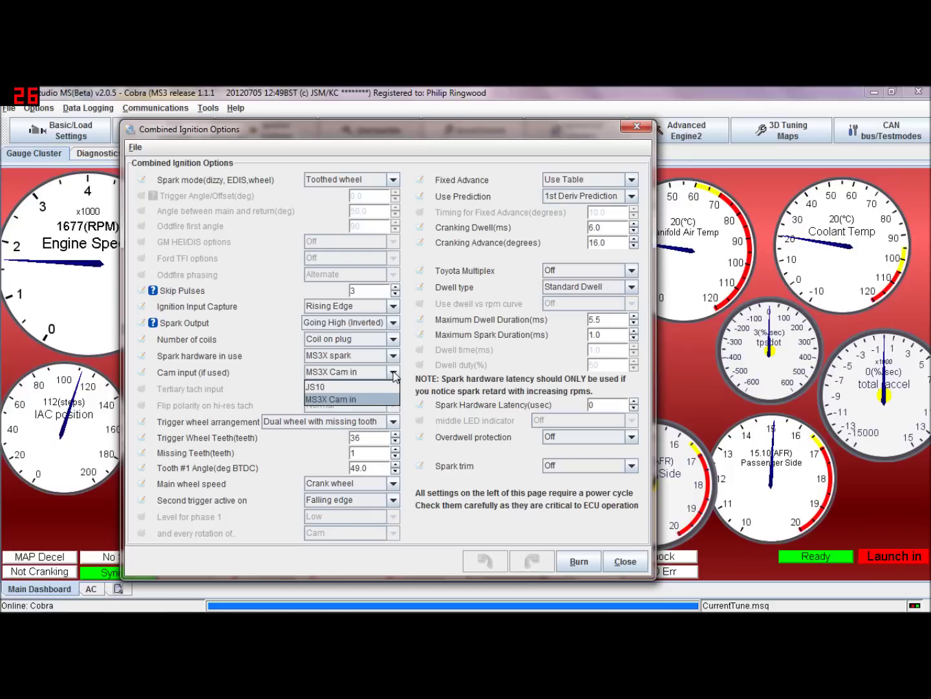
pyautogui.click(406, 382)
pyautogui.click(395, 372)
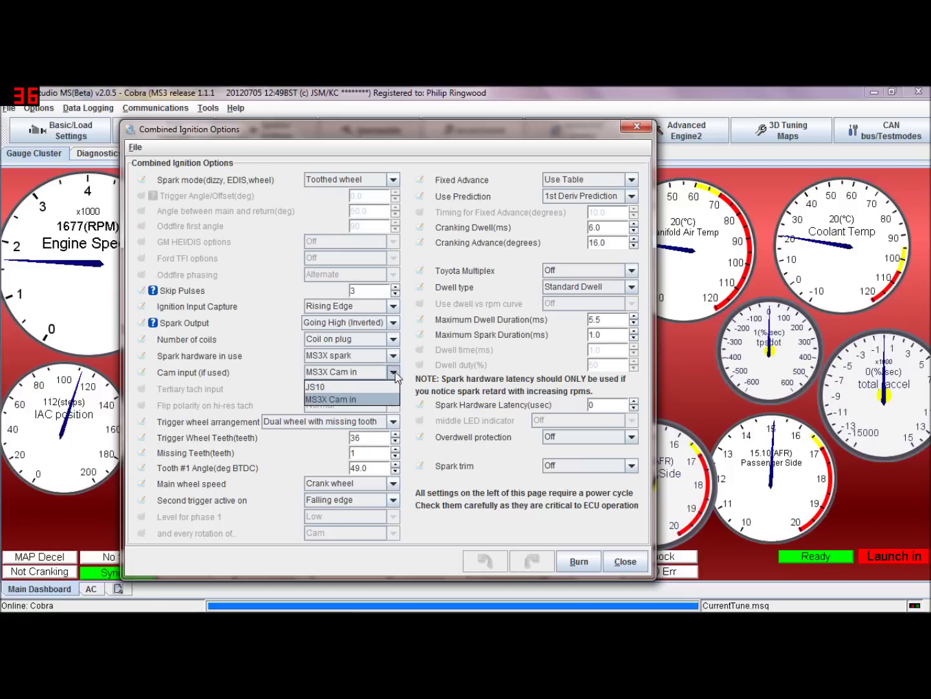
pyautogui.click(338, 388)
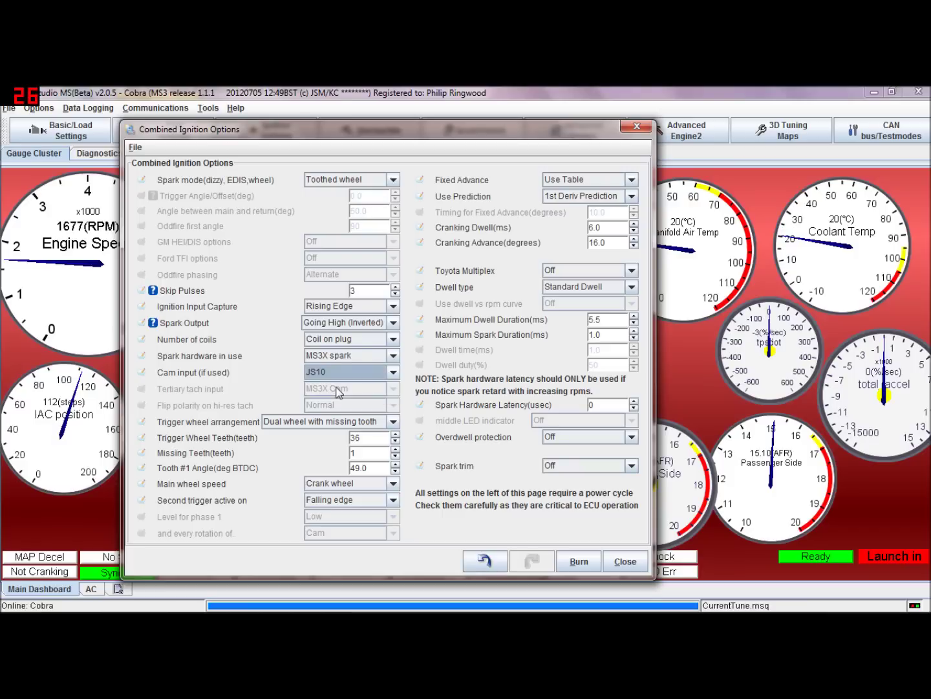
pyautogui.click(390, 379)
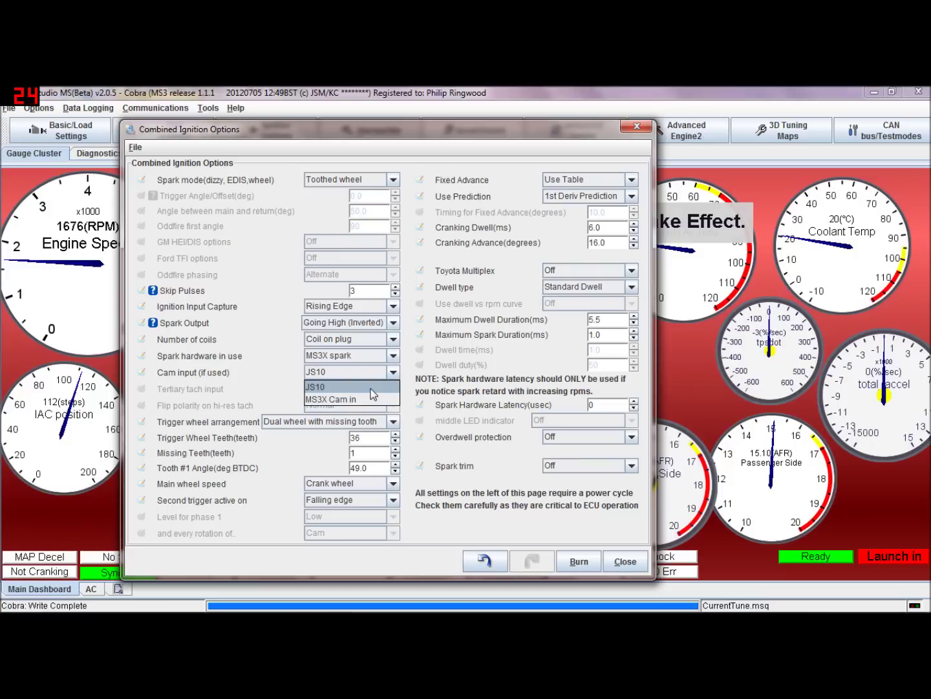
pyautogui.click(375, 386)
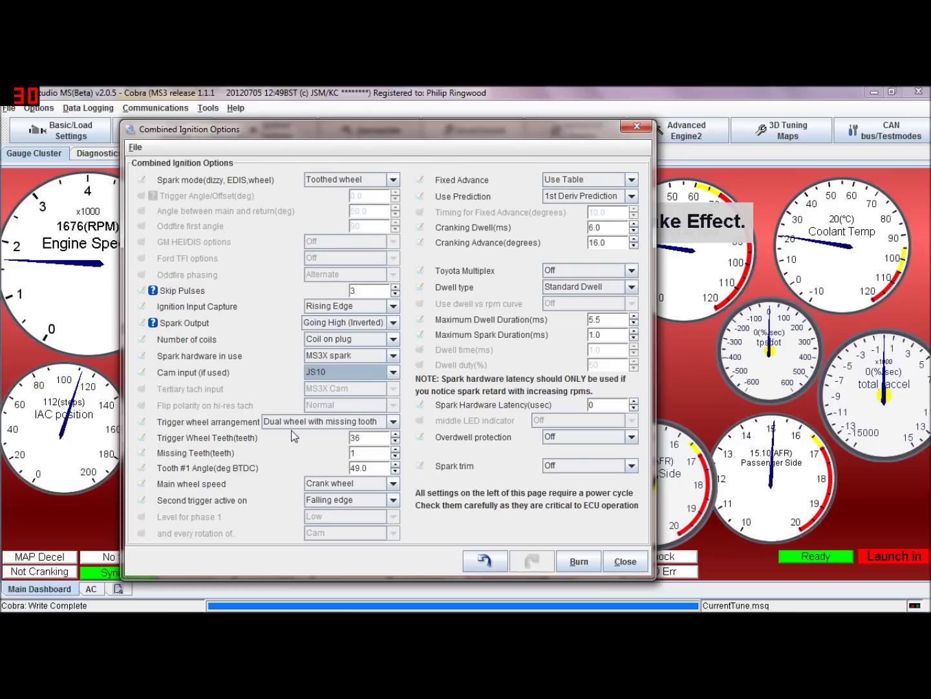
# Review the available cam input choices and reselect JS10
pyautogui.click(392, 374)
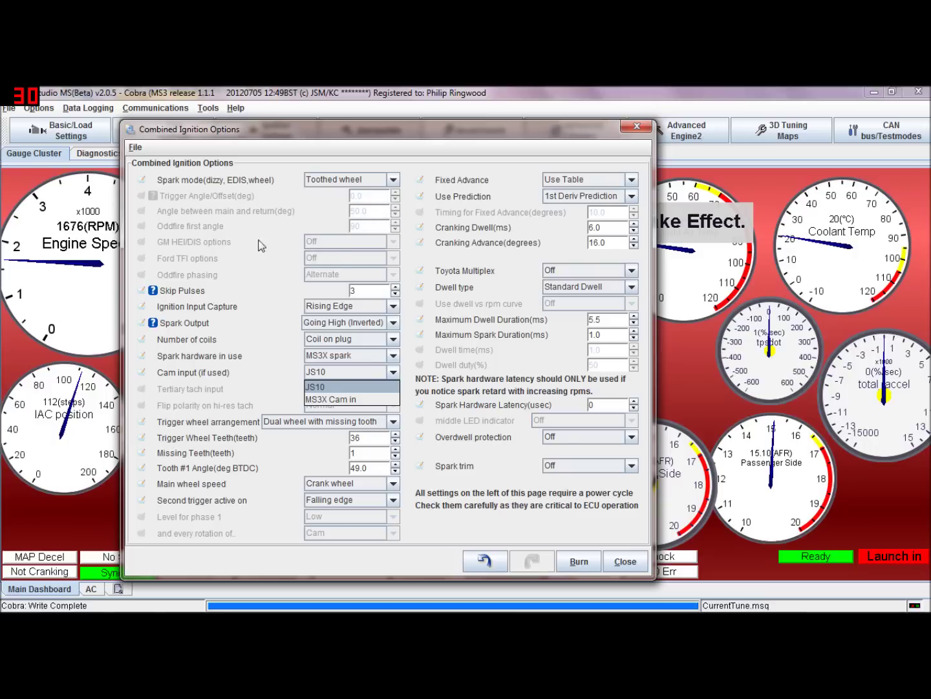
pyautogui.click(340, 387)
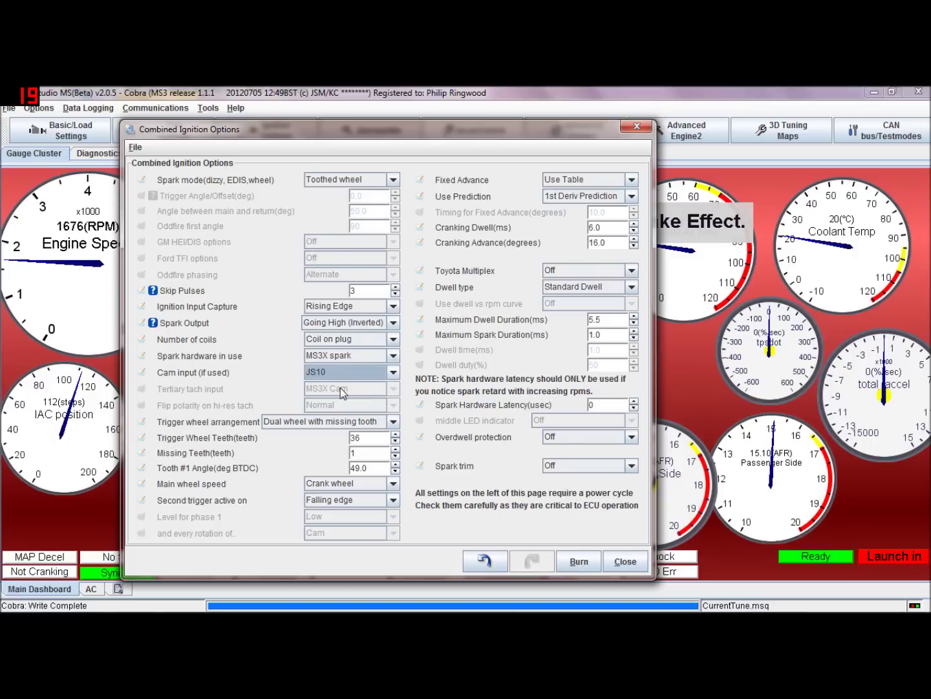
pyautogui.click(396, 376)
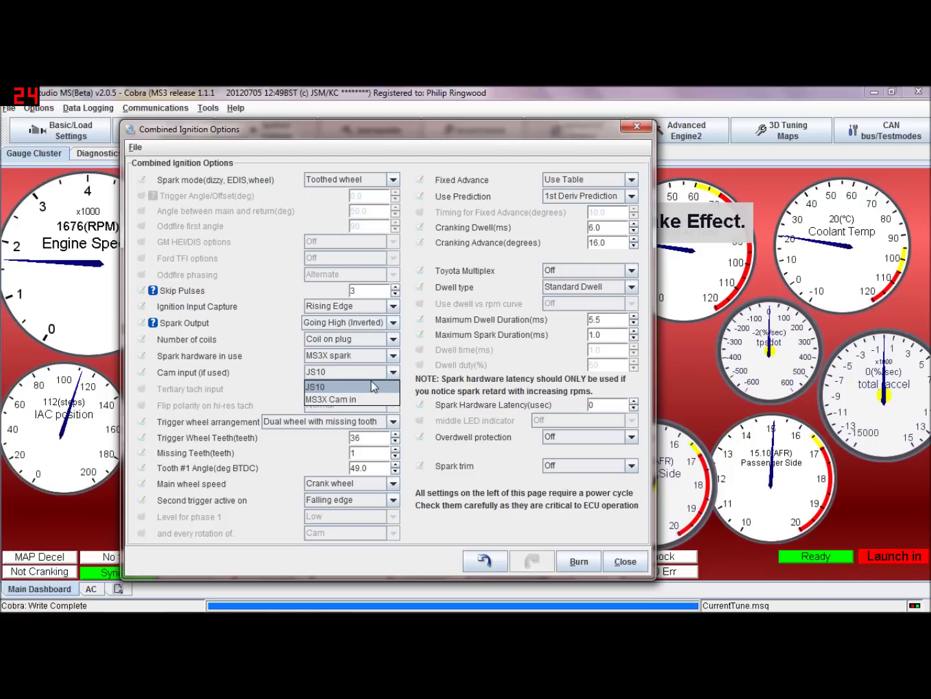
pyautogui.click(372, 387)
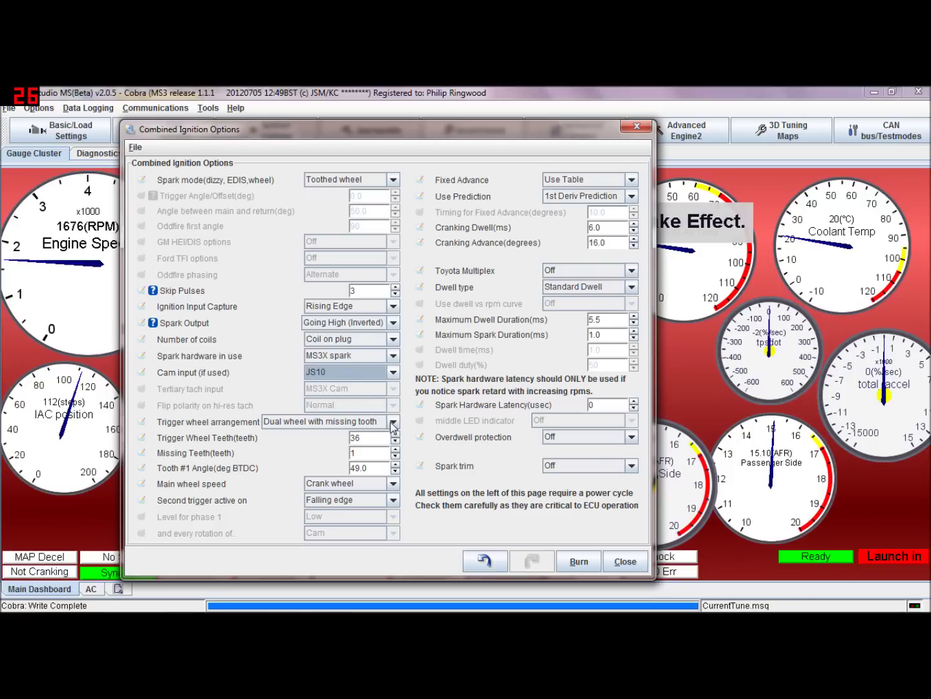
# Set the trigger wheel arrangement to Single wheel with missing tooth
pyautogui.click(391, 424)
pyautogui.click(381, 436)
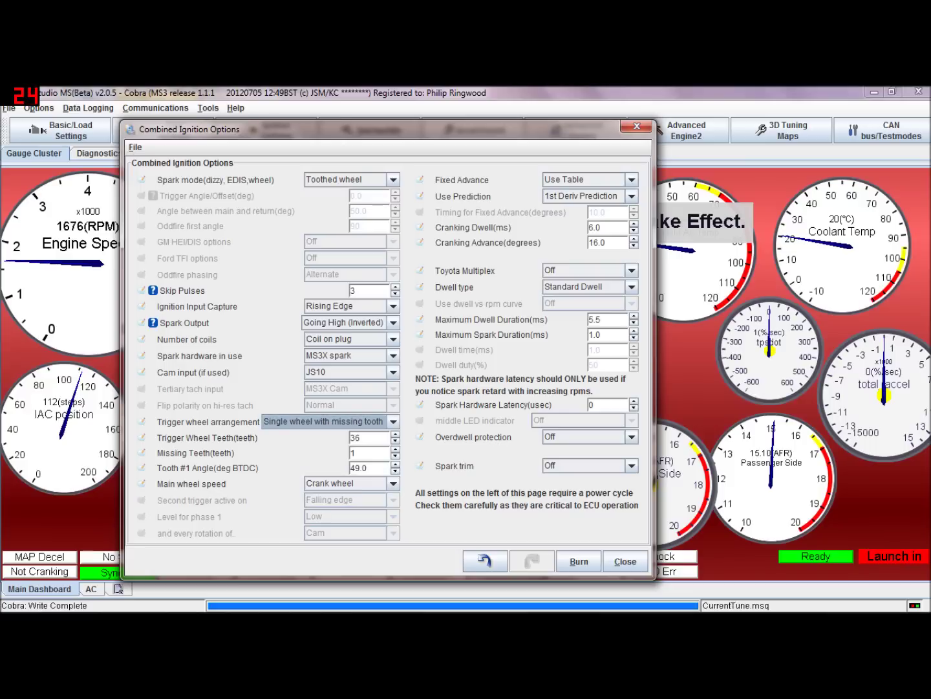
pyautogui.click(393, 423)
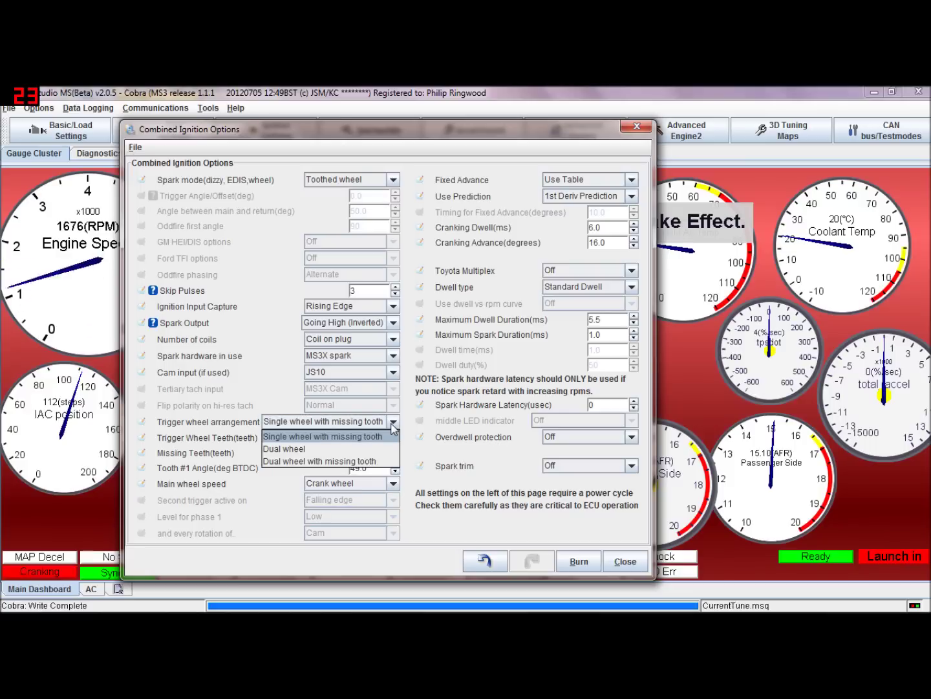
pyautogui.click(360, 438)
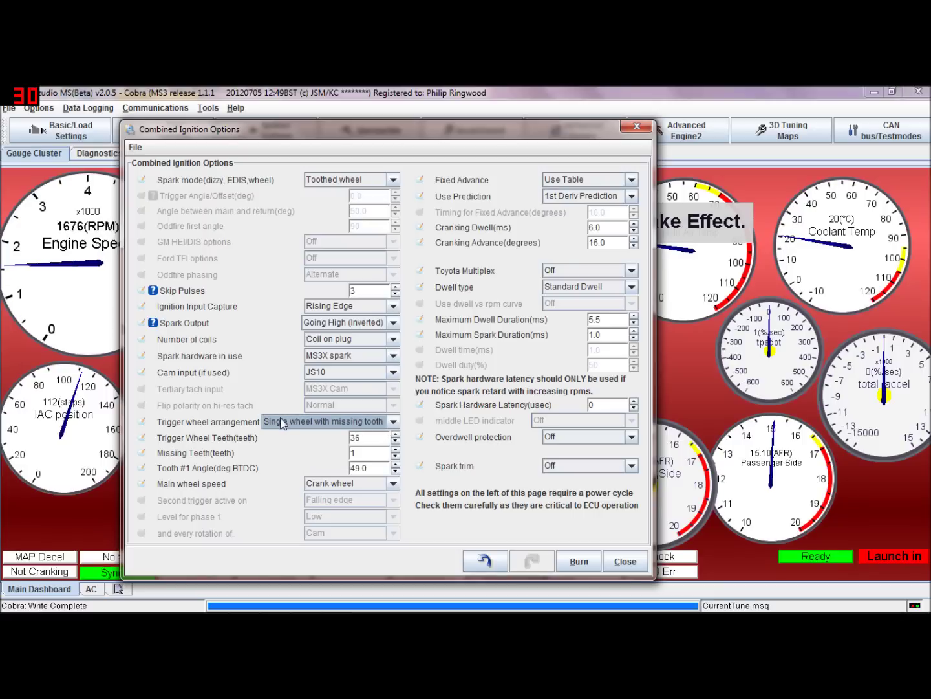
# Switch the trigger wheel arrangement to Dual wheel
pyautogui.click(392, 421)
pyautogui.click(372, 448)
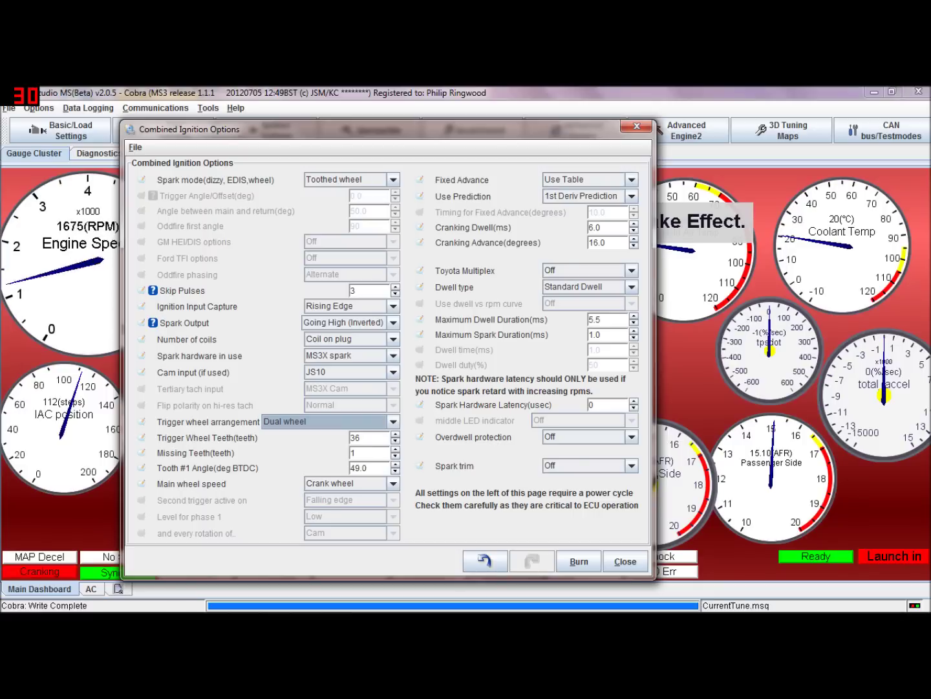
pyautogui.click(394, 427)
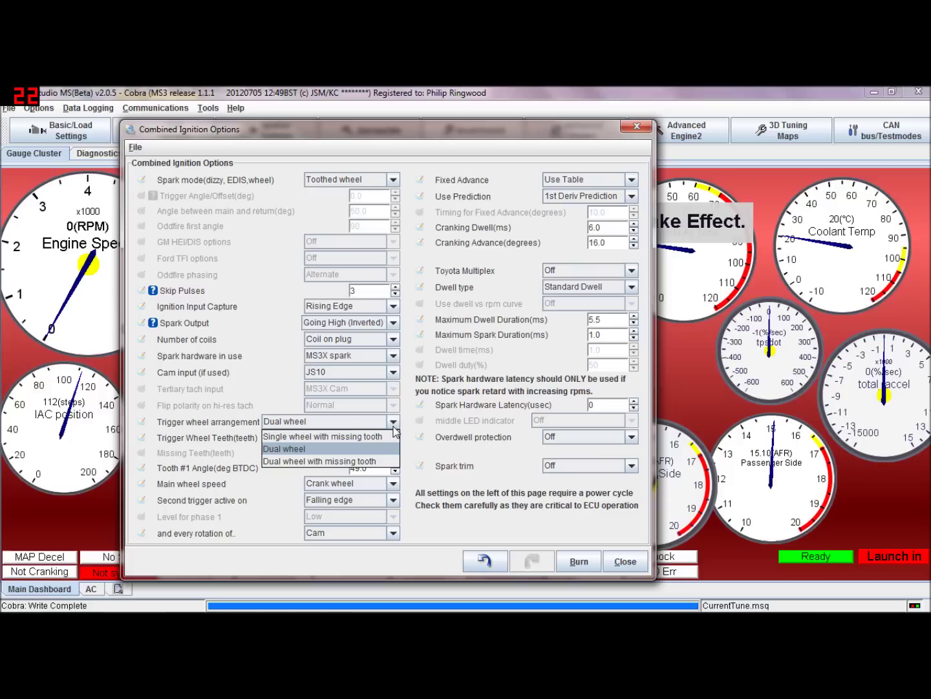
pyautogui.click(335, 448)
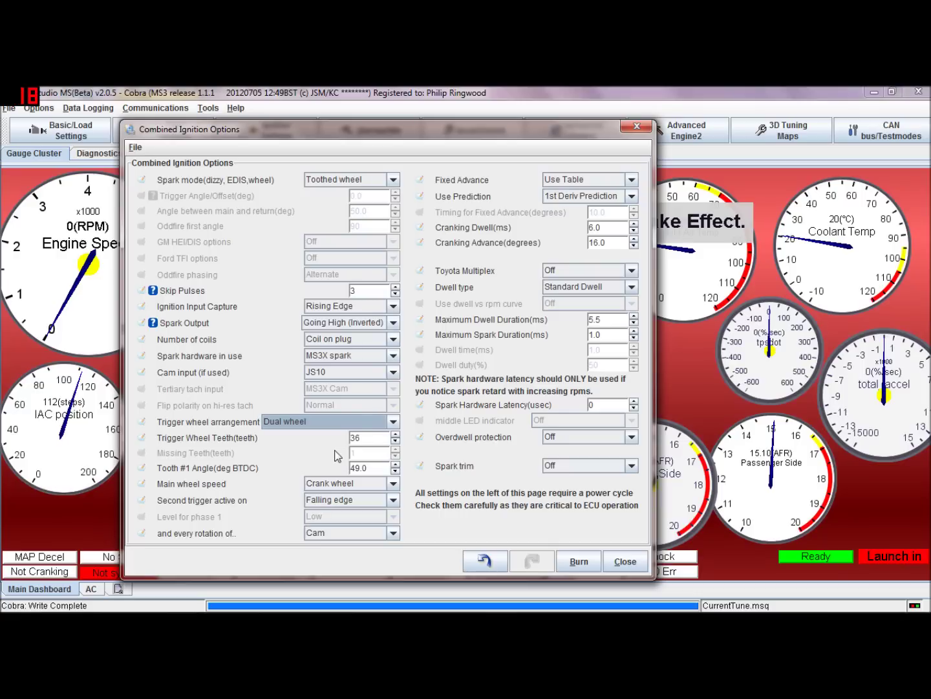
# Review the cam input and trigger wheel choices and set the cam input to MS3X Cam in
pyautogui.click(393, 374)
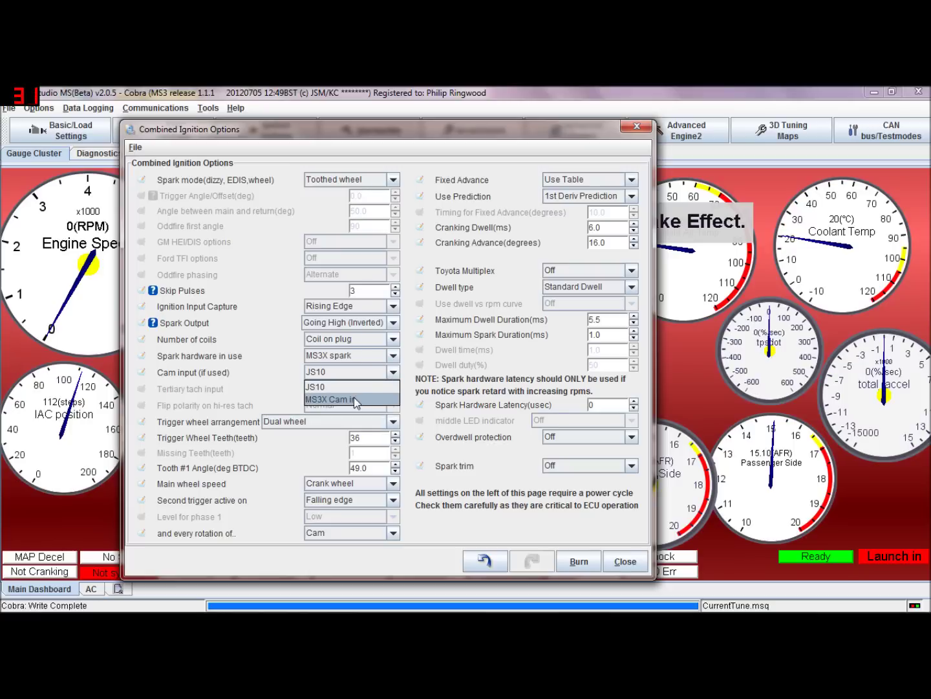
pyautogui.click(374, 383)
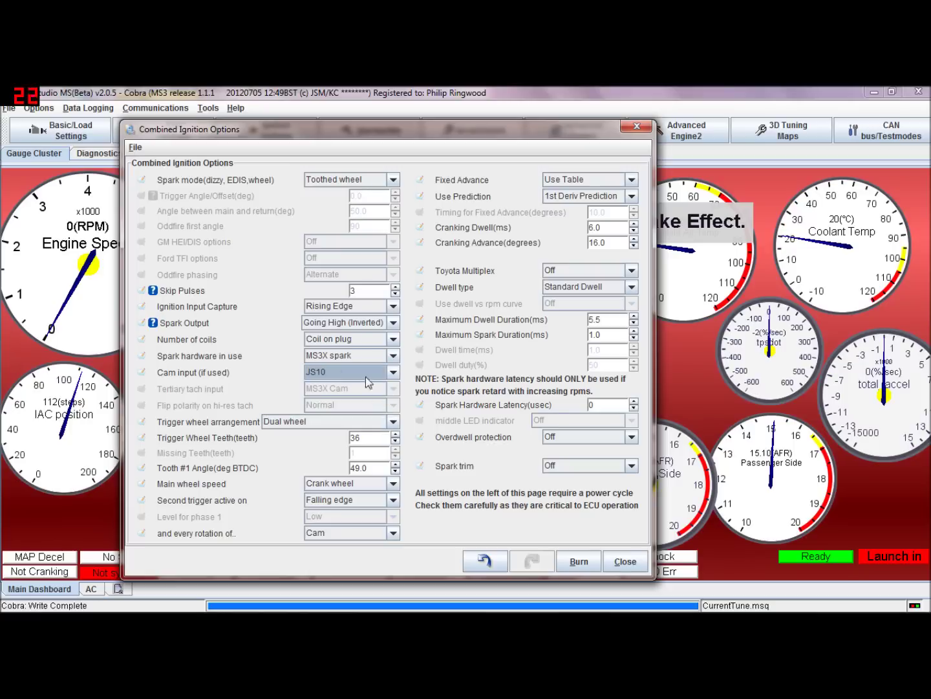
pyautogui.click(393, 424)
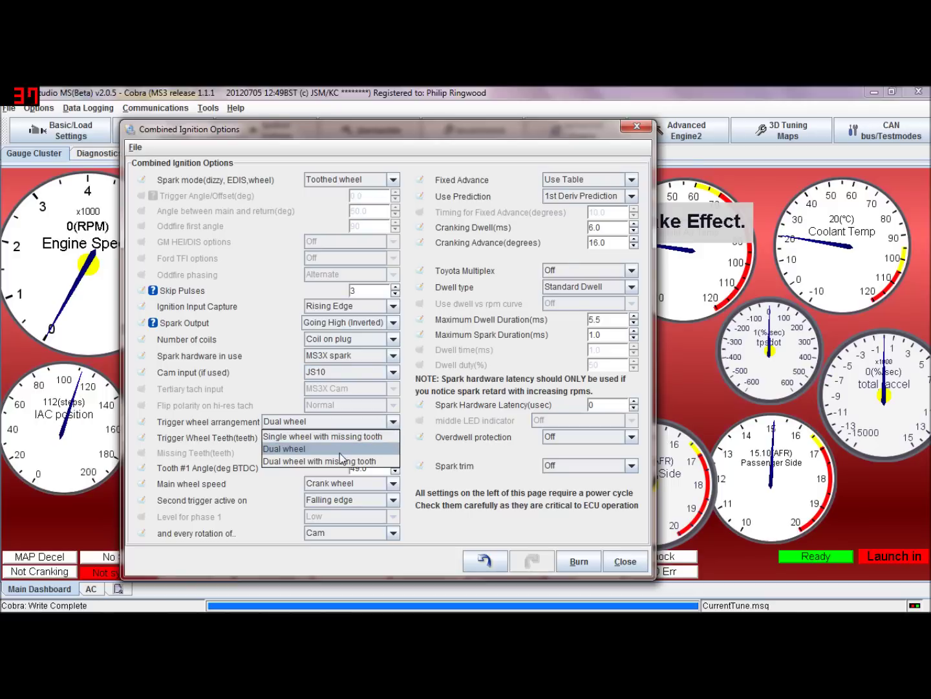
pyautogui.click(392, 423)
pyautogui.click(395, 371)
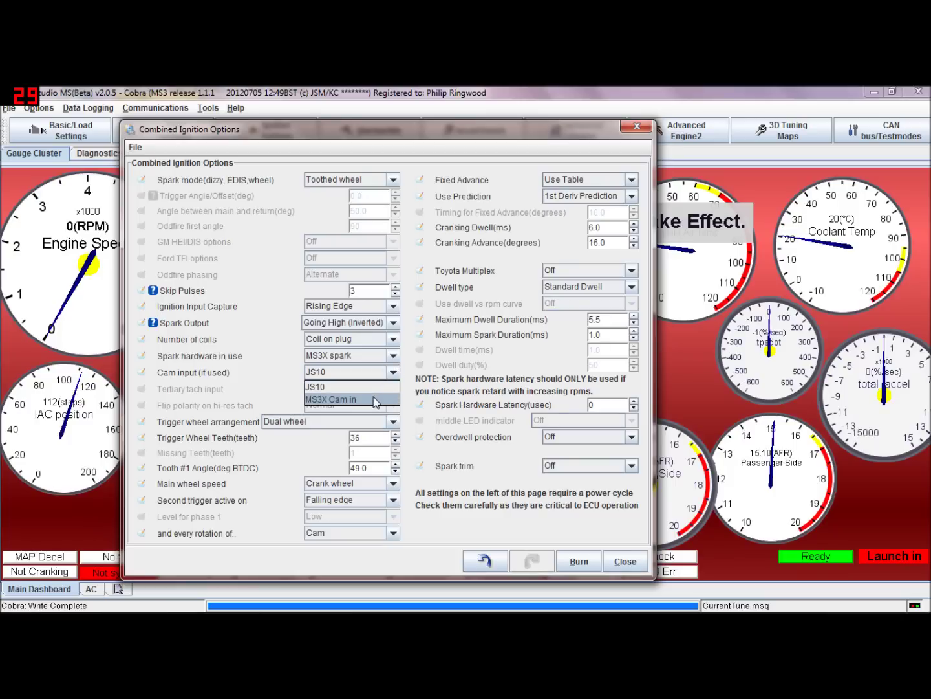
pyautogui.click(375, 396)
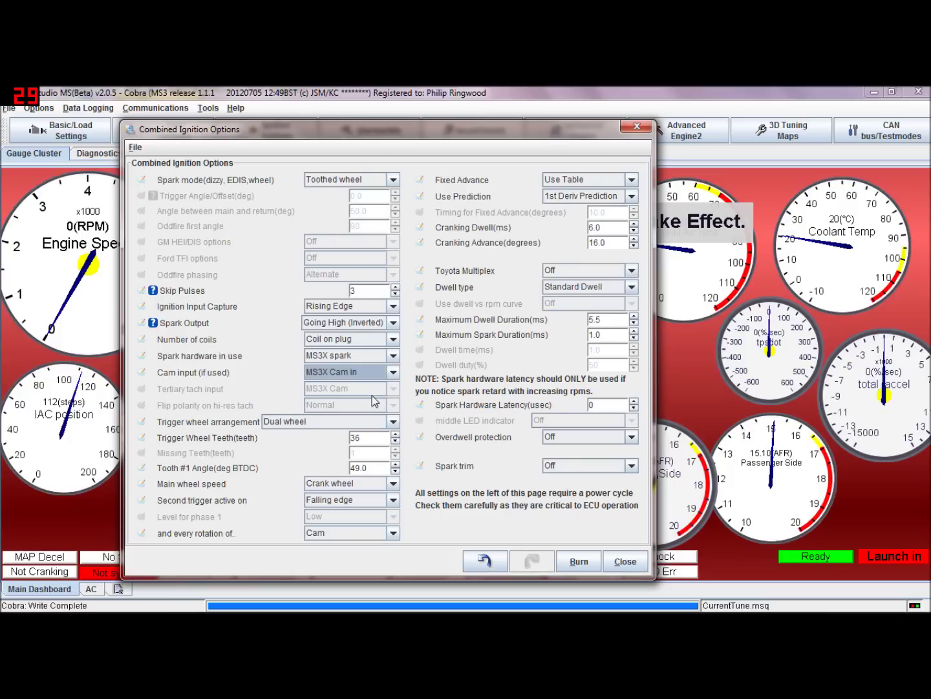
# Set the trigger wheel arrangement to Dual wheel with missing tooth and reselect MS3X Cam in as the cam input
pyautogui.click(393, 423)
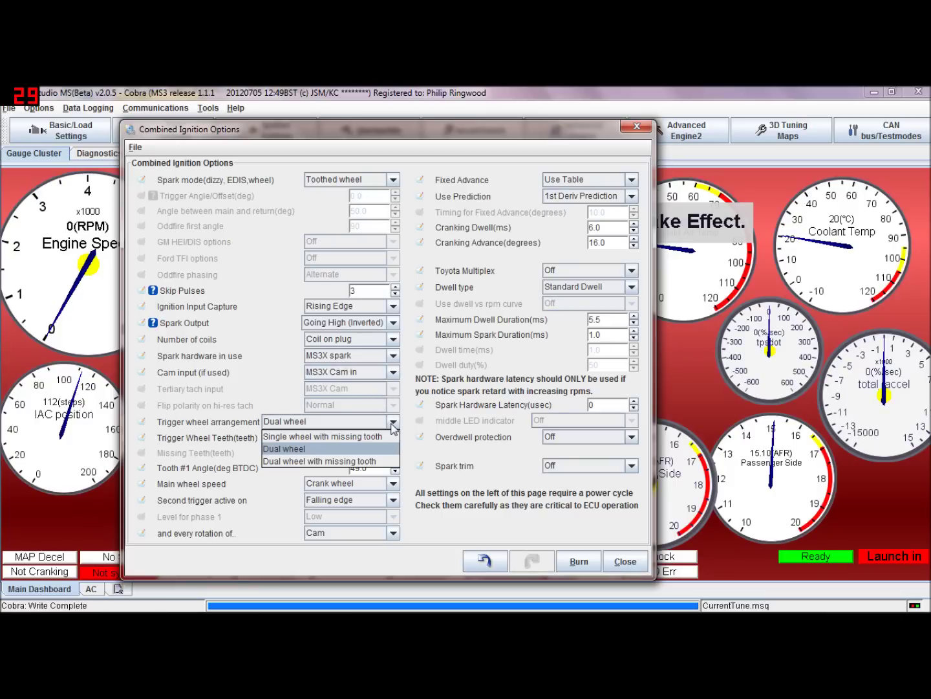
pyautogui.click(354, 460)
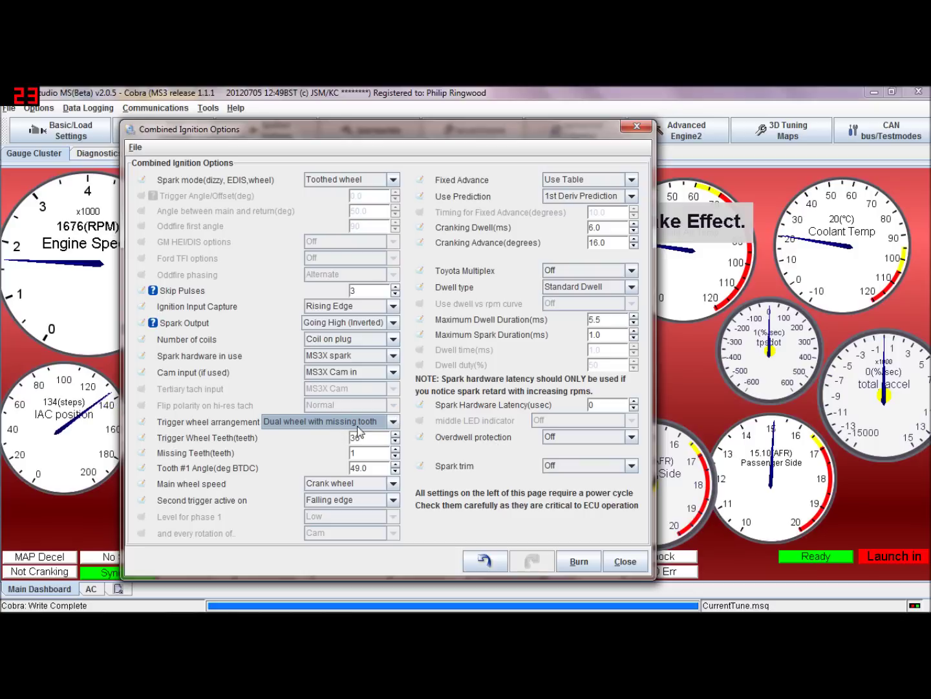
pyautogui.click(392, 421)
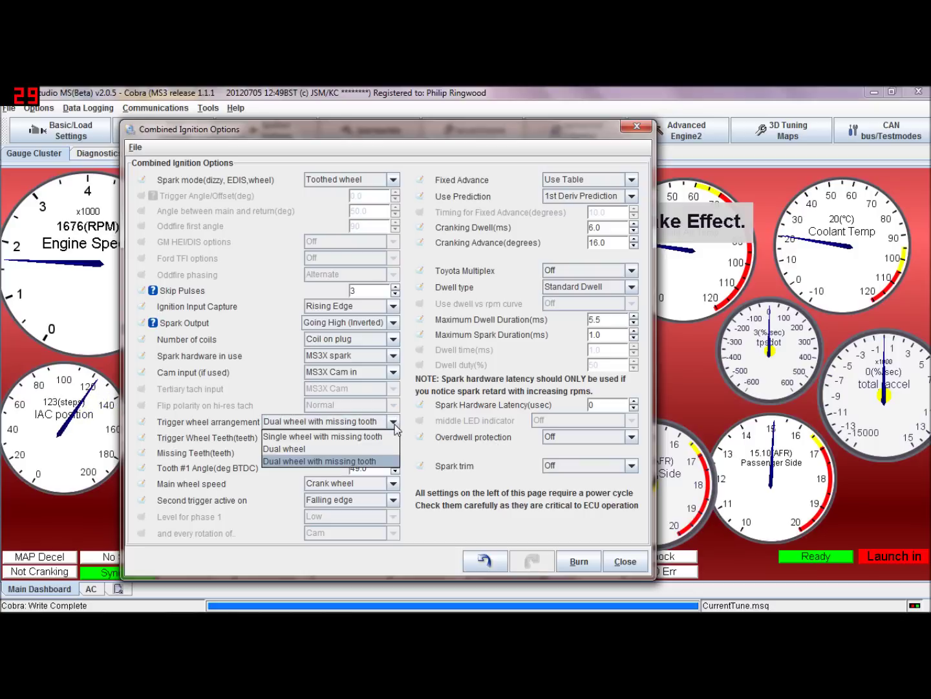
pyautogui.click(315, 461)
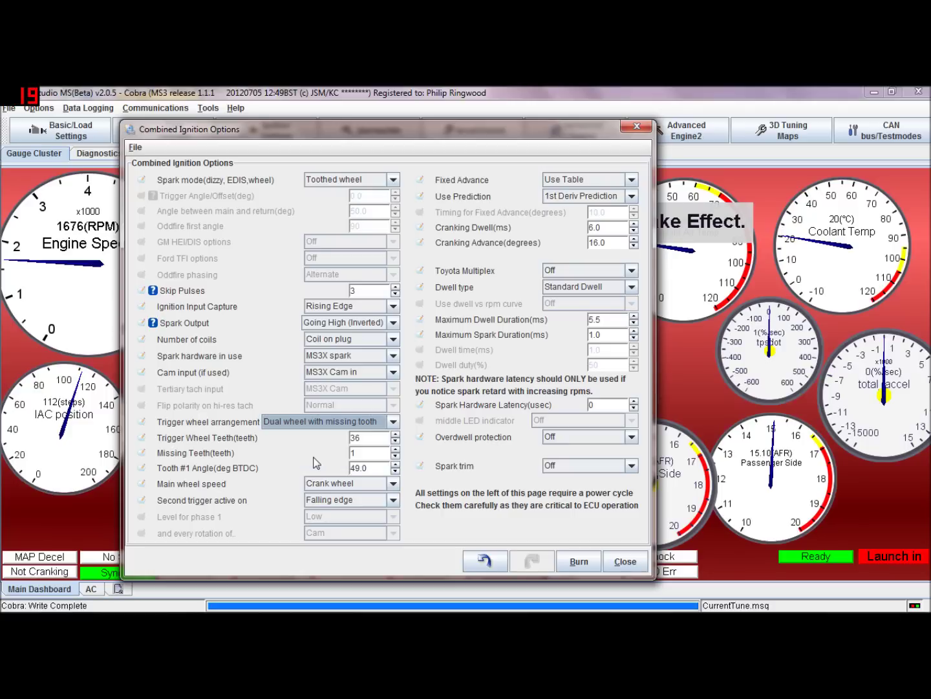
pyautogui.click(393, 423)
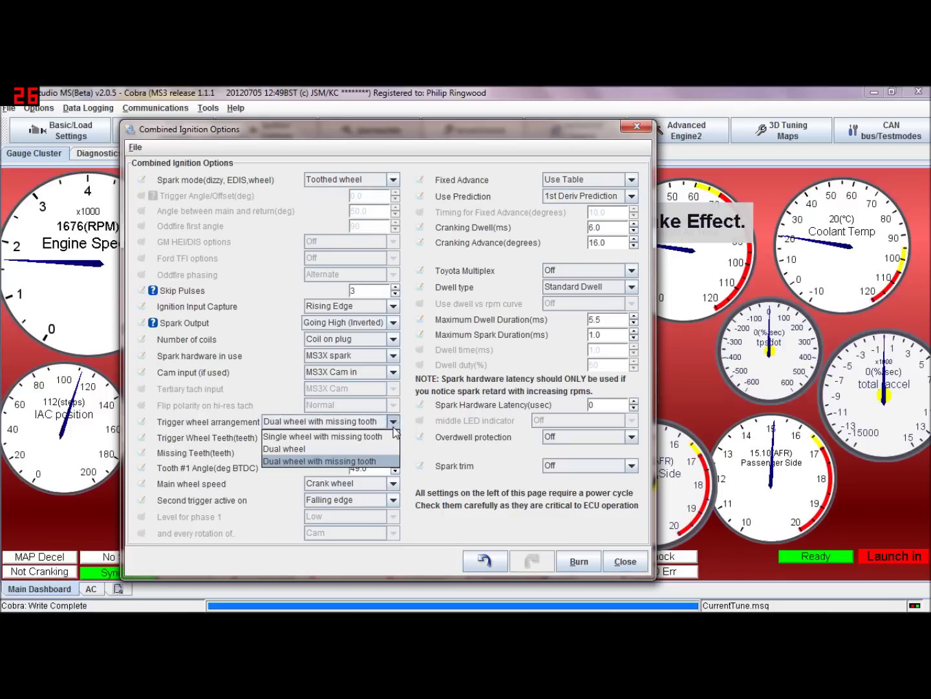
pyautogui.click(364, 461)
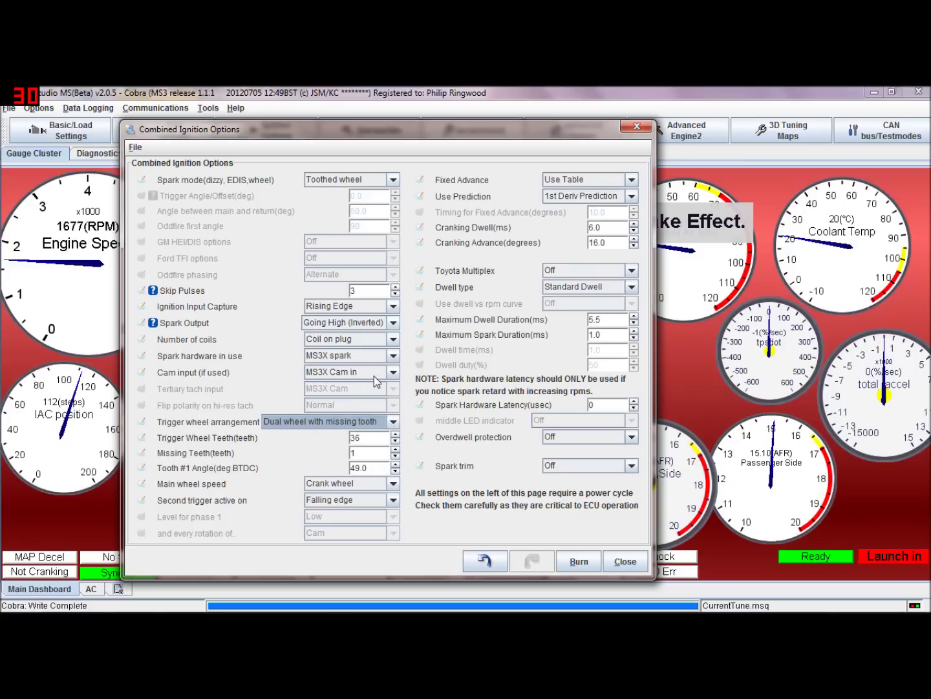
pyautogui.click(396, 373)
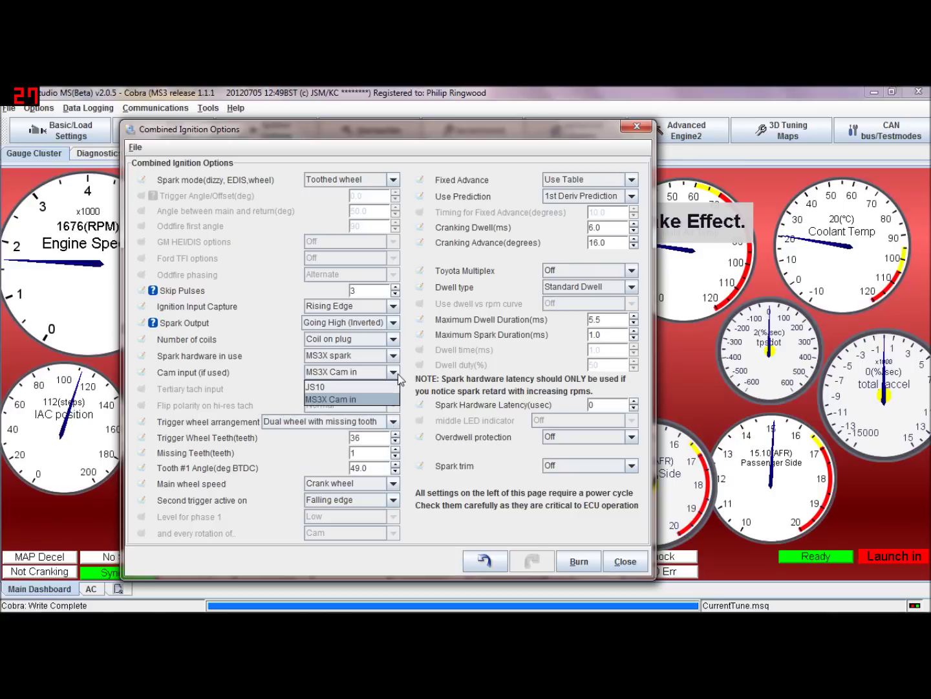
pyautogui.click(375, 401)
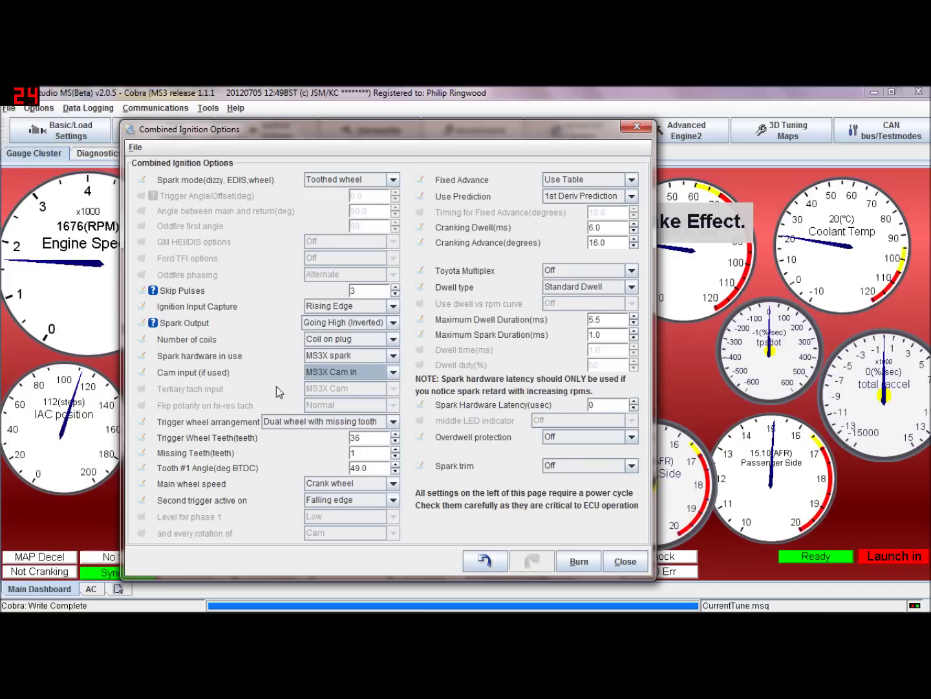
# Compare trigger wheel arrangements by choosing Single wheel with missing tooth, Dual wheel, and Single wheel with missing tooth again
pyautogui.click(394, 422)
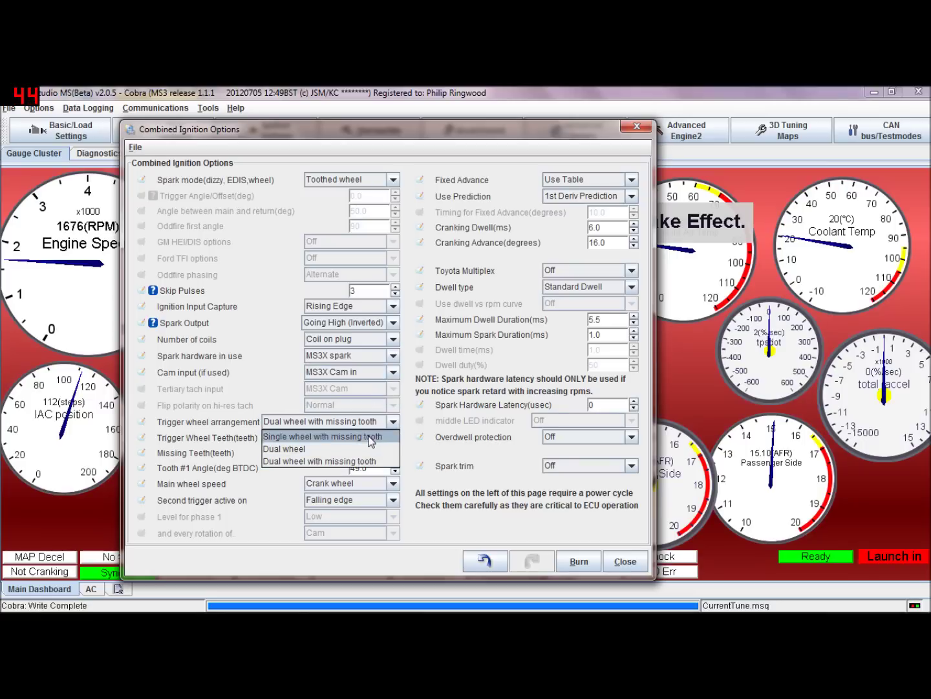
pyautogui.click(371, 438)
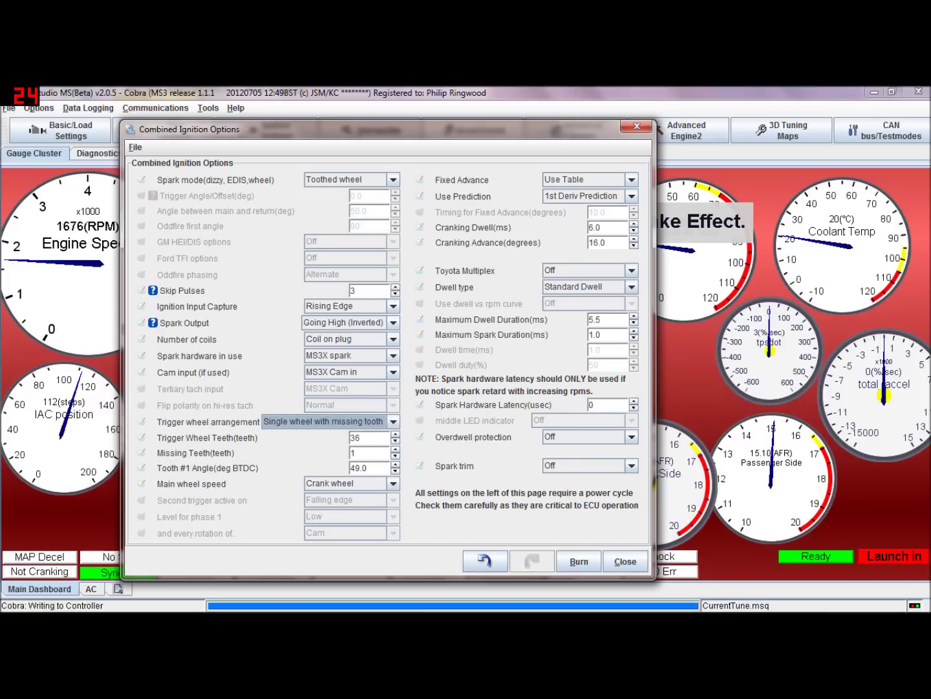
pyautogui.click(395, 421)
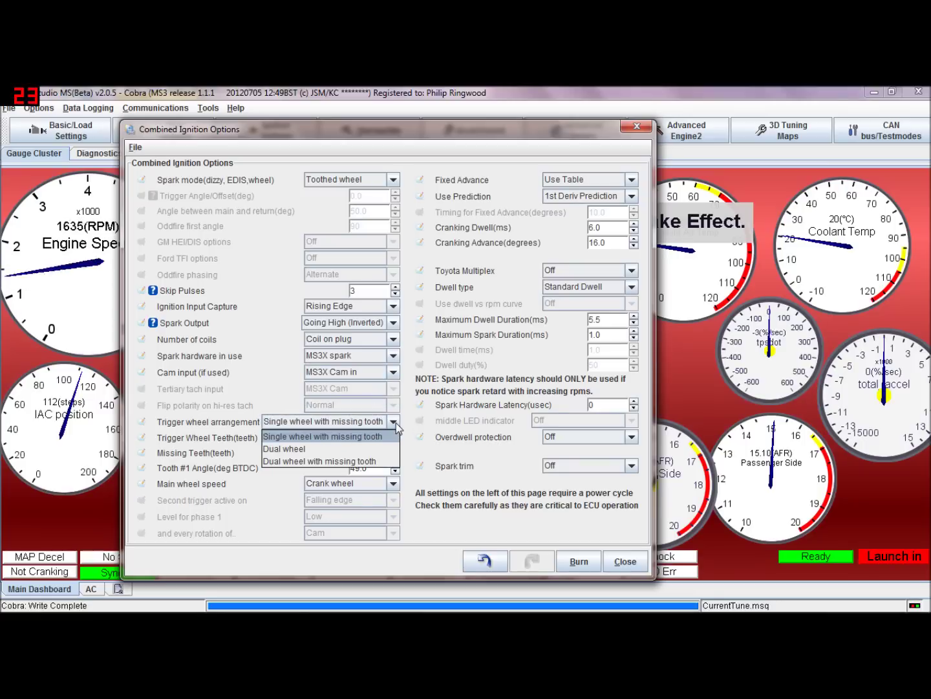
pyautogui.click(385, 448)
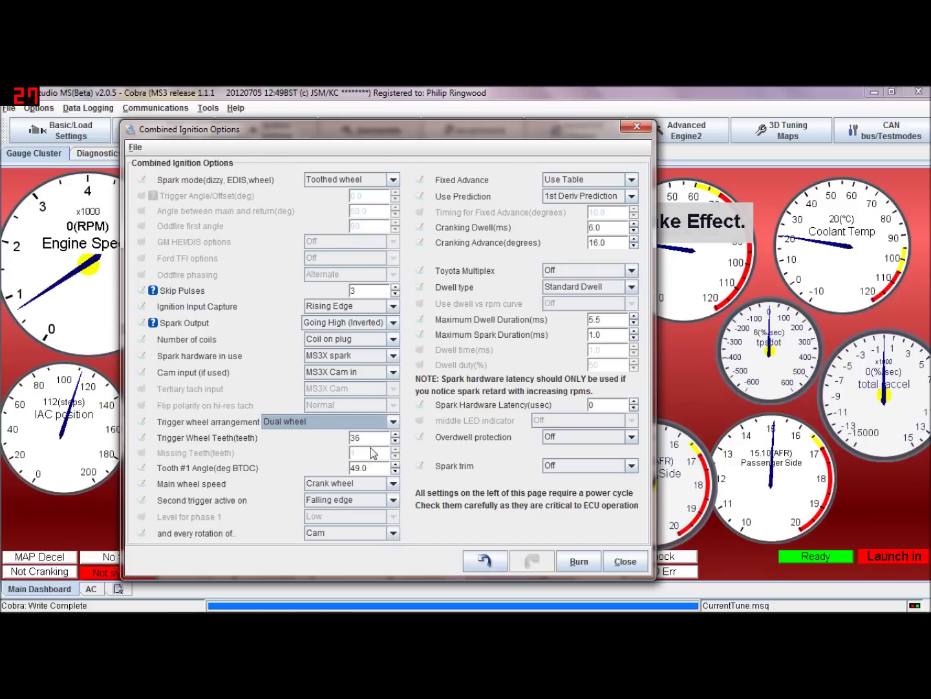
pyautogui.click(395, 421)
pyautogui.click(386, 431)
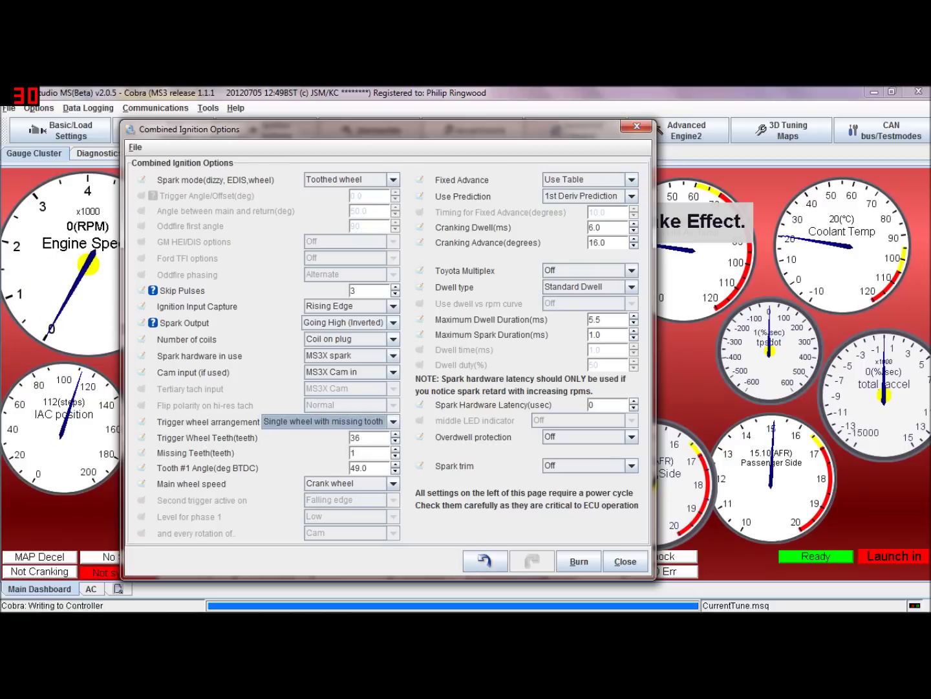
# Try Dual wheel as the trigger wheel arrangement, and settle on Dual wheel with missing tooth
pyautogui.click(391, 423)
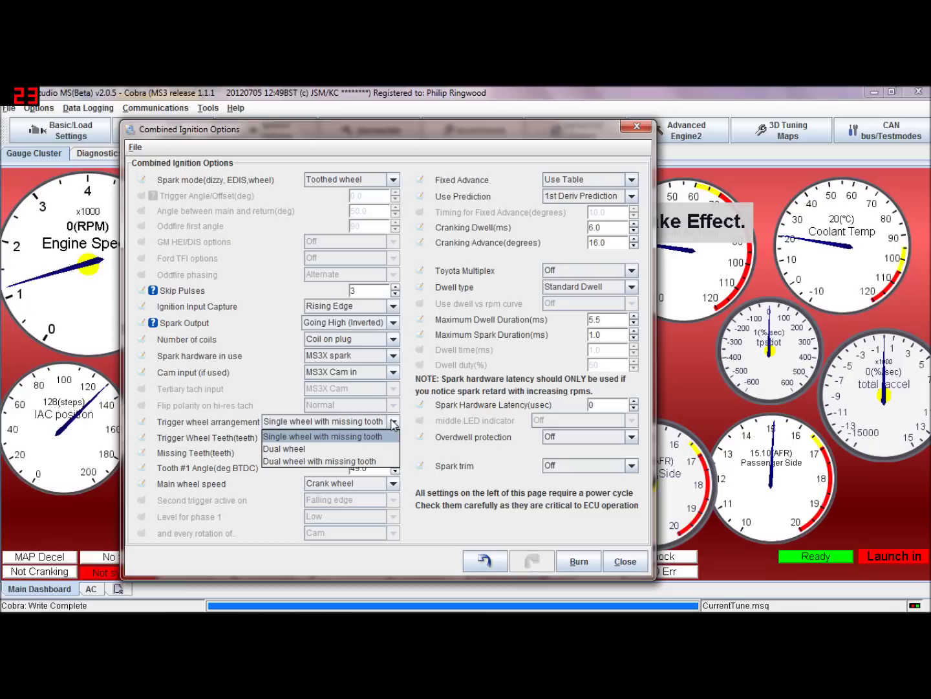
pyautogui.click(359, 448)
pyautogui.click(393, 422)
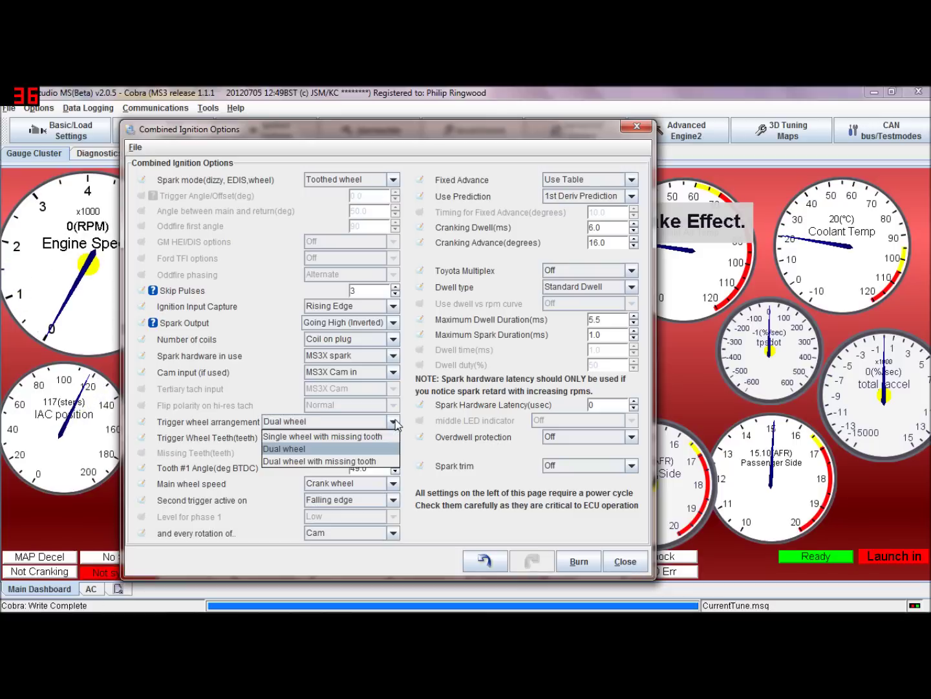
pyautogui.click(313, 449)
pyautogui.click(393, 421)
pyautogui.click(380, 462)
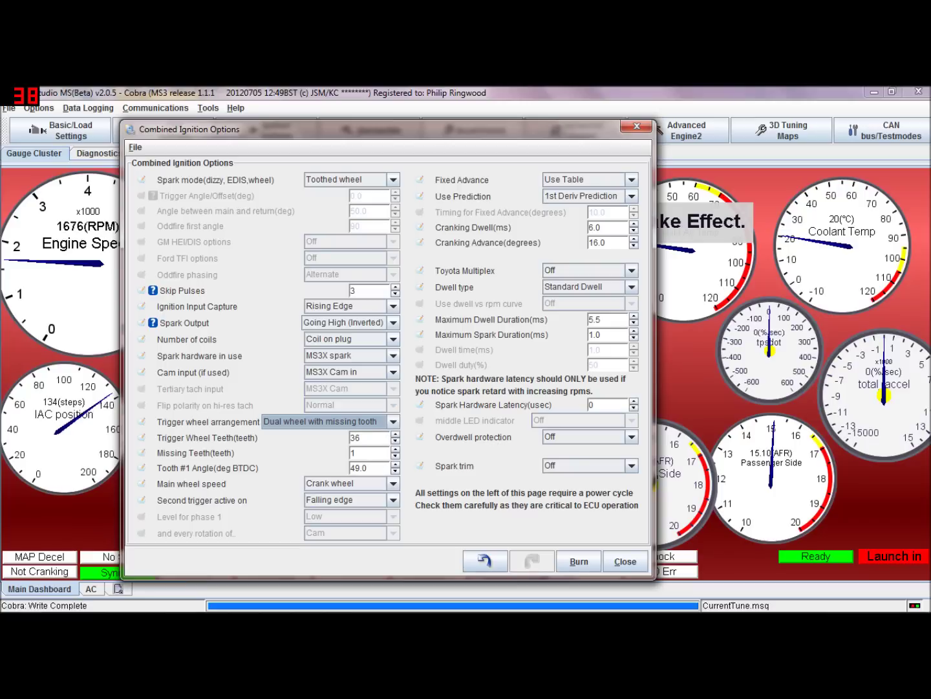
# Review the main wheel speed choices and set the main wheel speed to Cam wheel
pyautogui.click(391, 484)
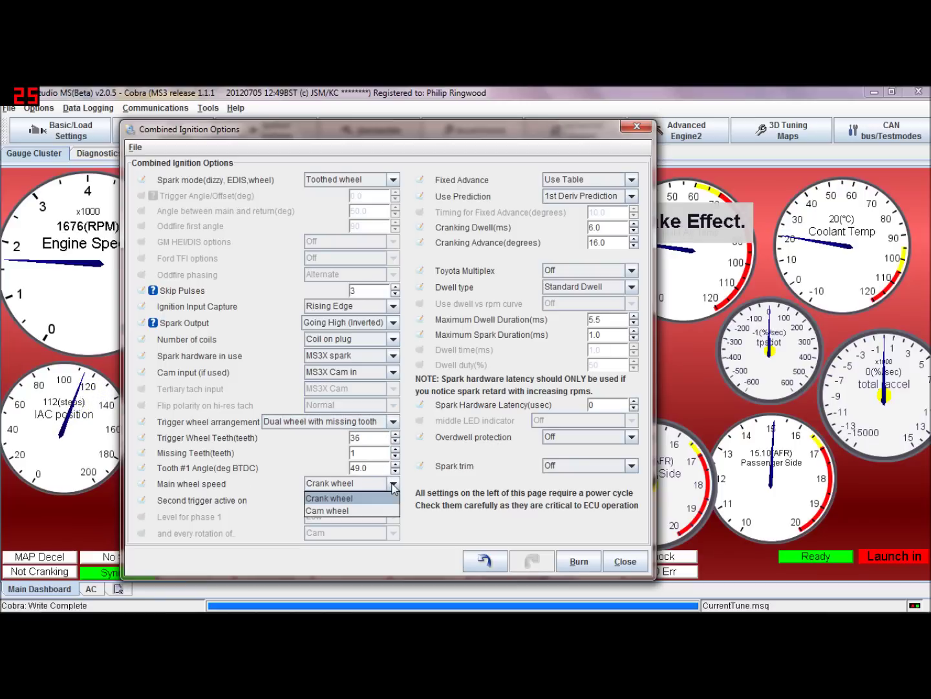
pyautogui.click(381, 498)
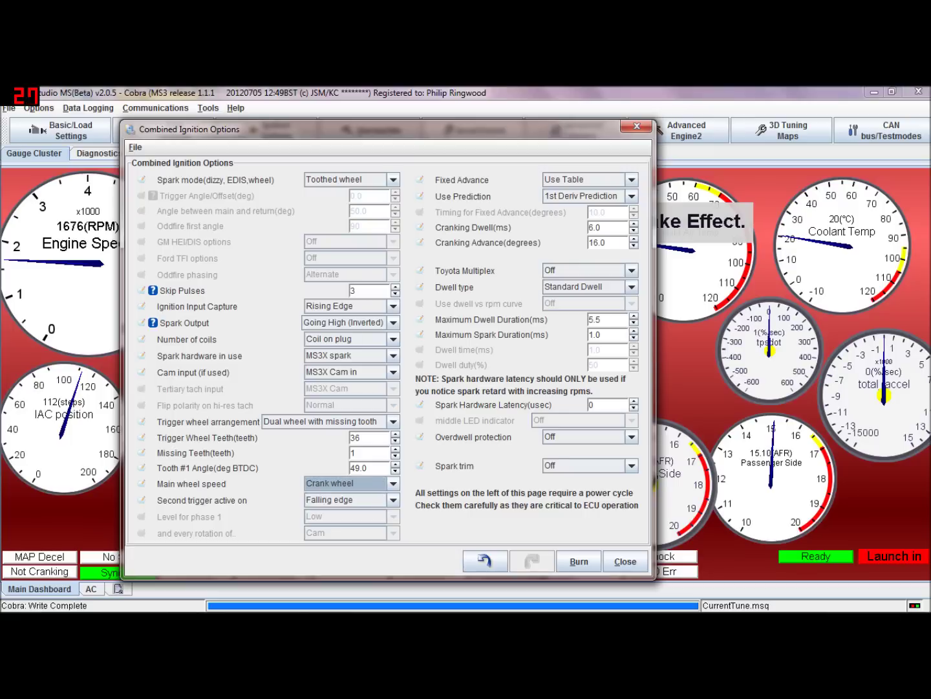
pyautogui.click(394, 487)
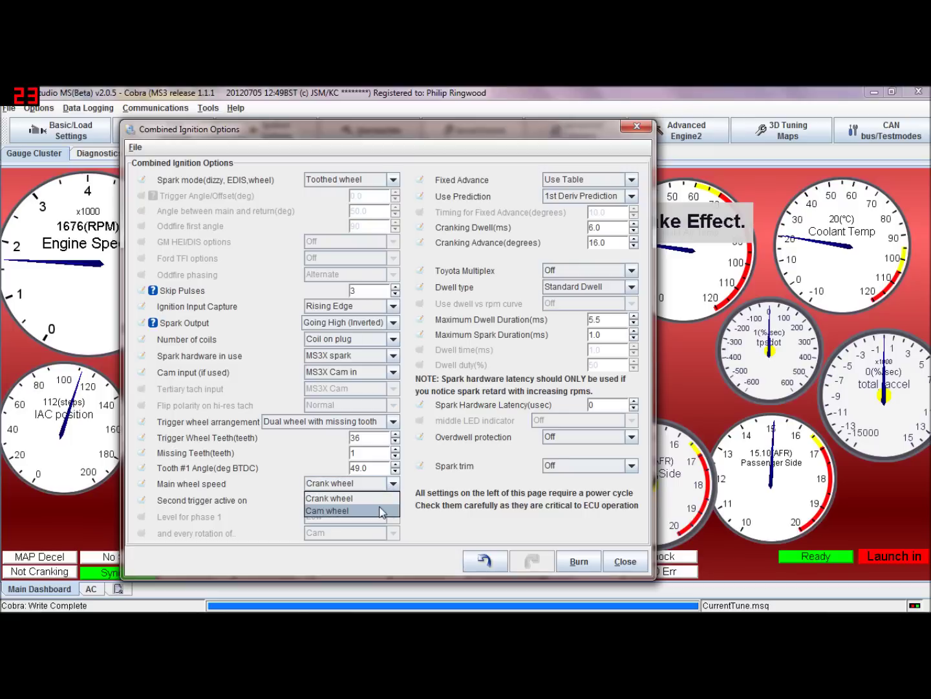
pyautogui.click(382, 512)
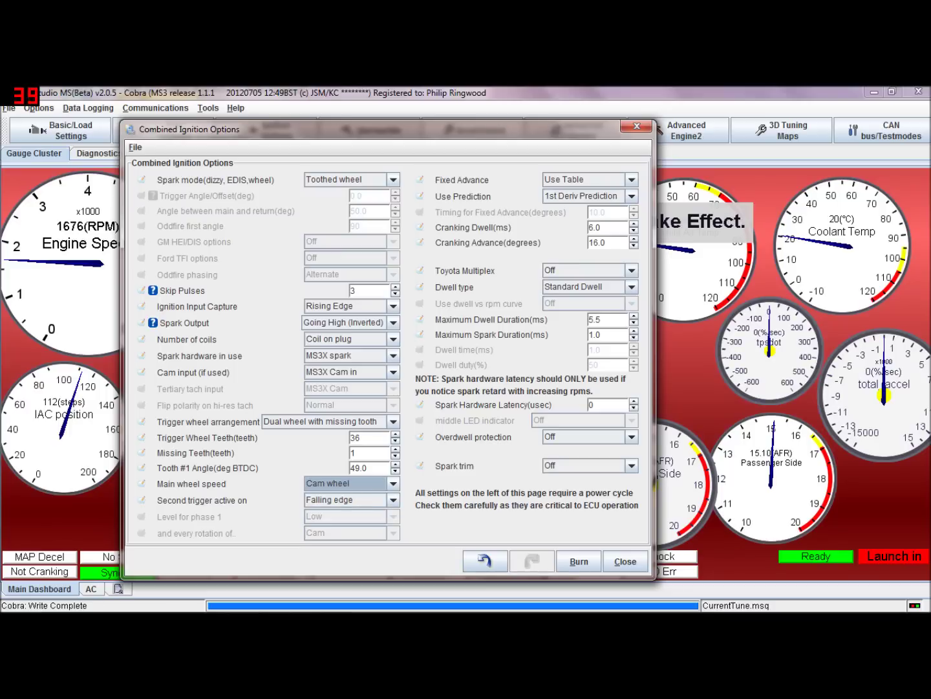
# Try the Dual wheel arrangement with 24 trigger wheel teeth, and go back to 36 teeth and Dual wheel with missing tooth
pyautogui.click(360, 438)
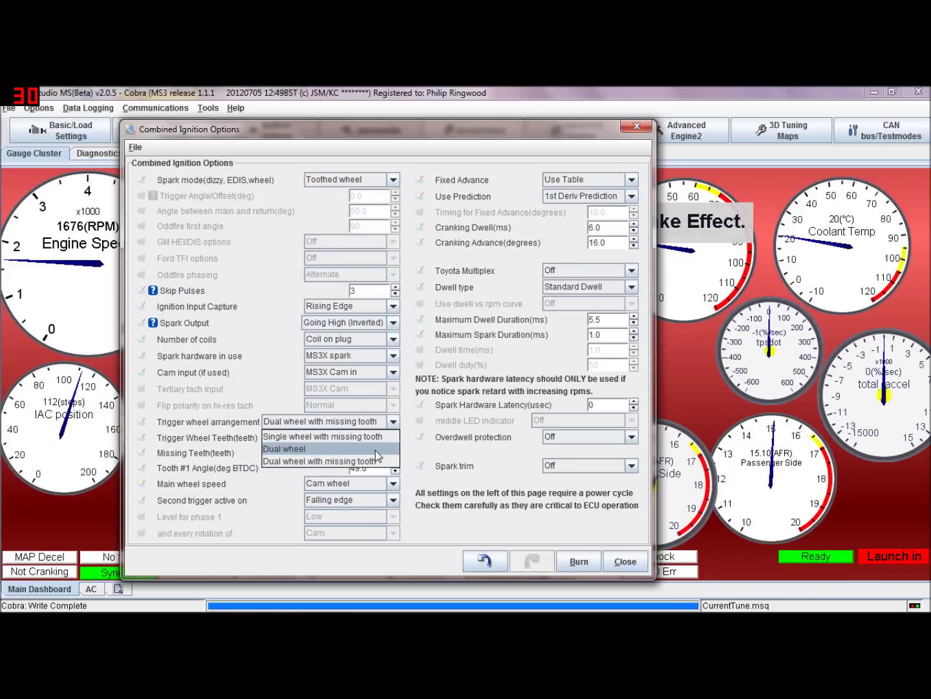
pyautogui.click(284, 448)
pyautogui.click(351, 437)
pyautogui.press('Delete')
pyautogui.press('Delete')
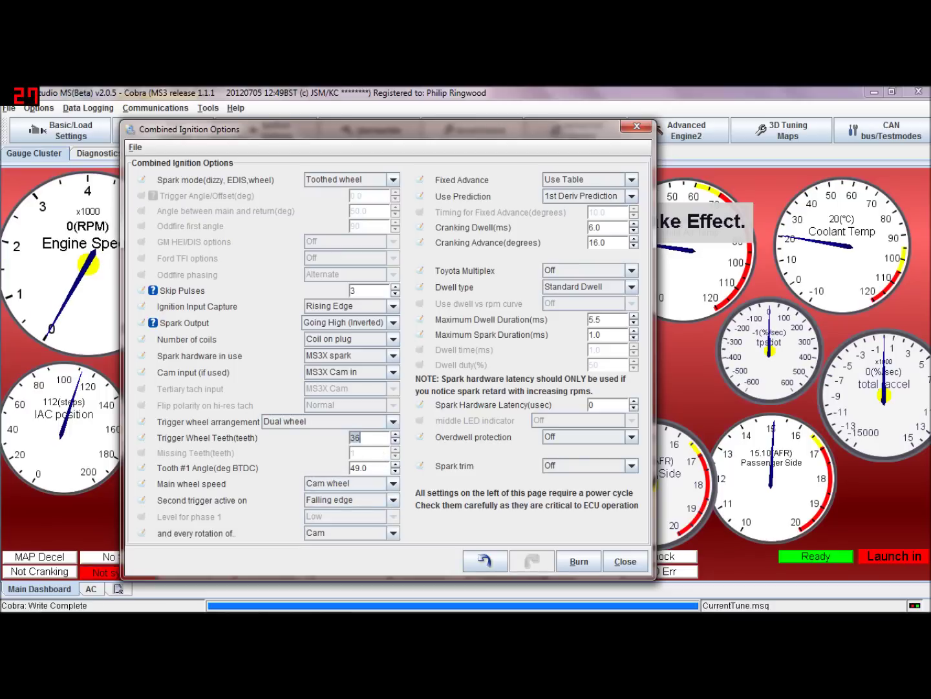
pyautogui.write('24')
pyautogui.press('Tab')
pyautogui.click(355, 437)
pyautogui.write('3')
pyautogui.press('Tab')
pyautogui.click(393, 421)
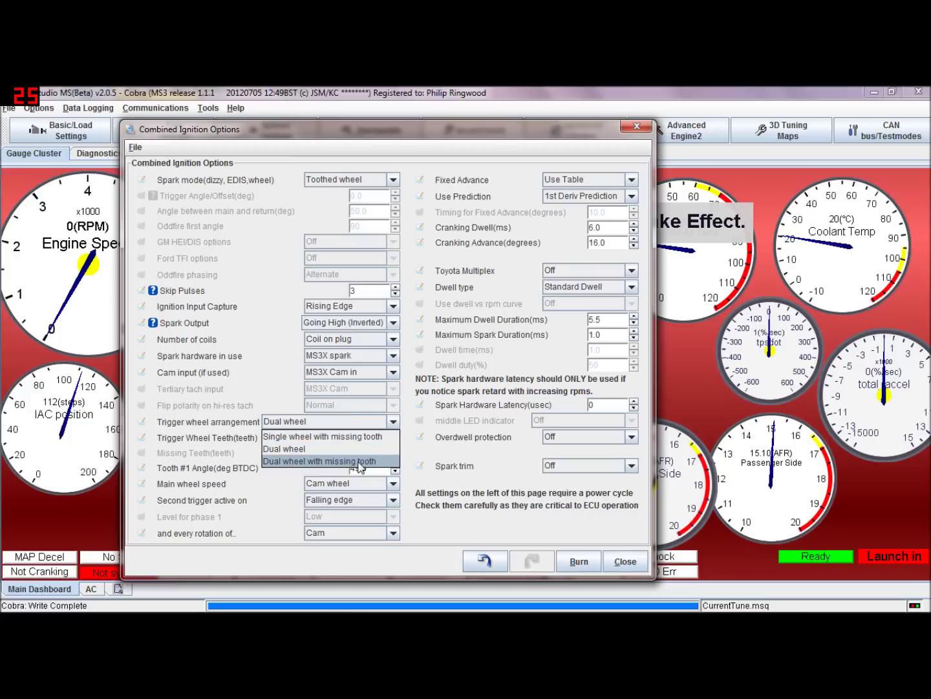
pyautogui.click(358, 462)
# Set the main wheel speed to Crank wheel and keep the second trigger active on Falling edge
pyautogui.click(393, 484)
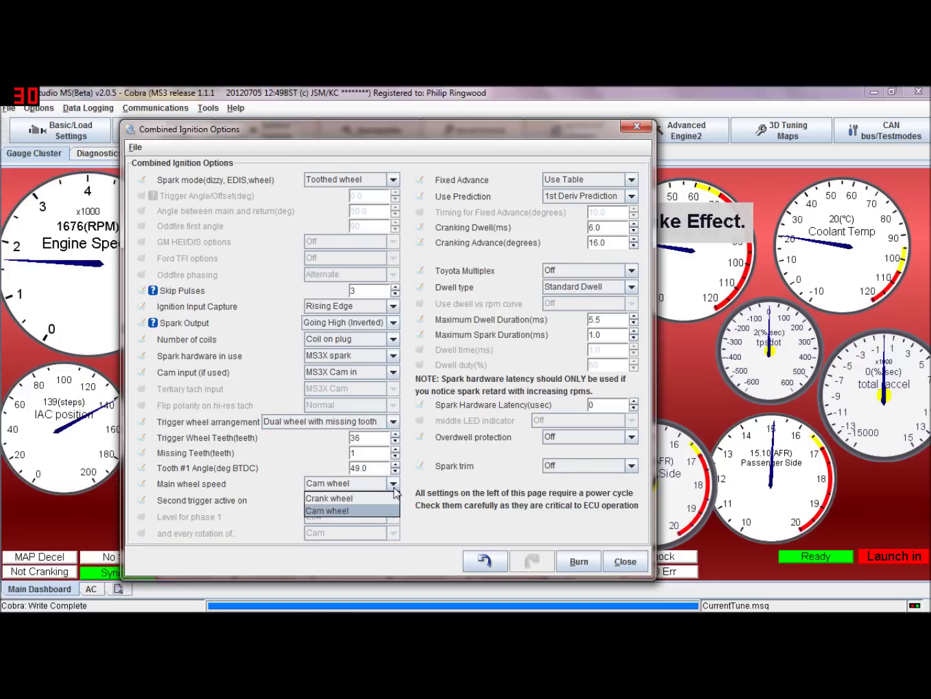
pyautogui.click(330, 498)
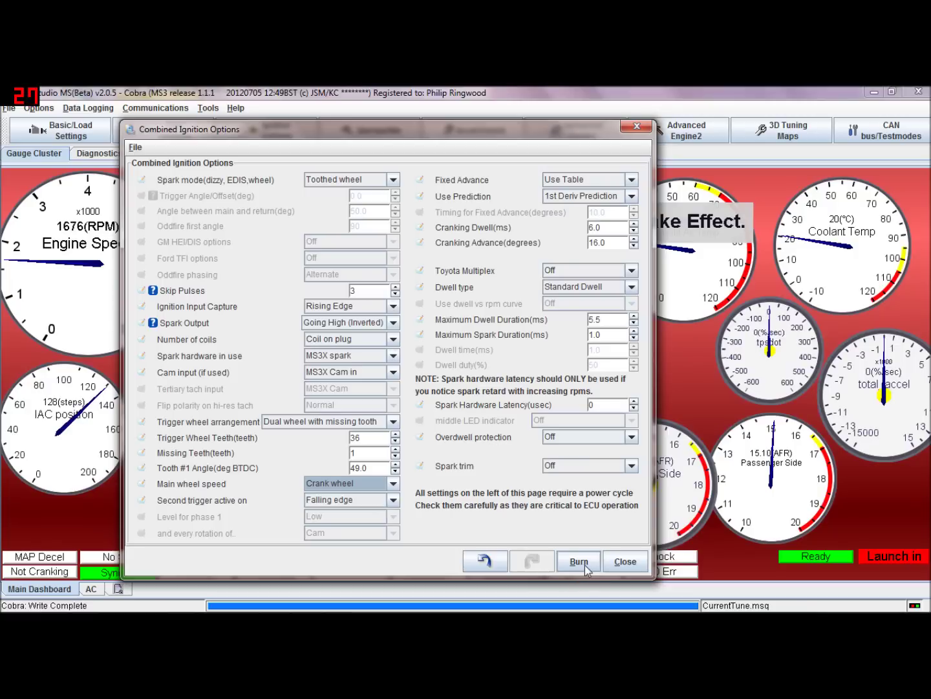
pyautogui.click(394, 500)
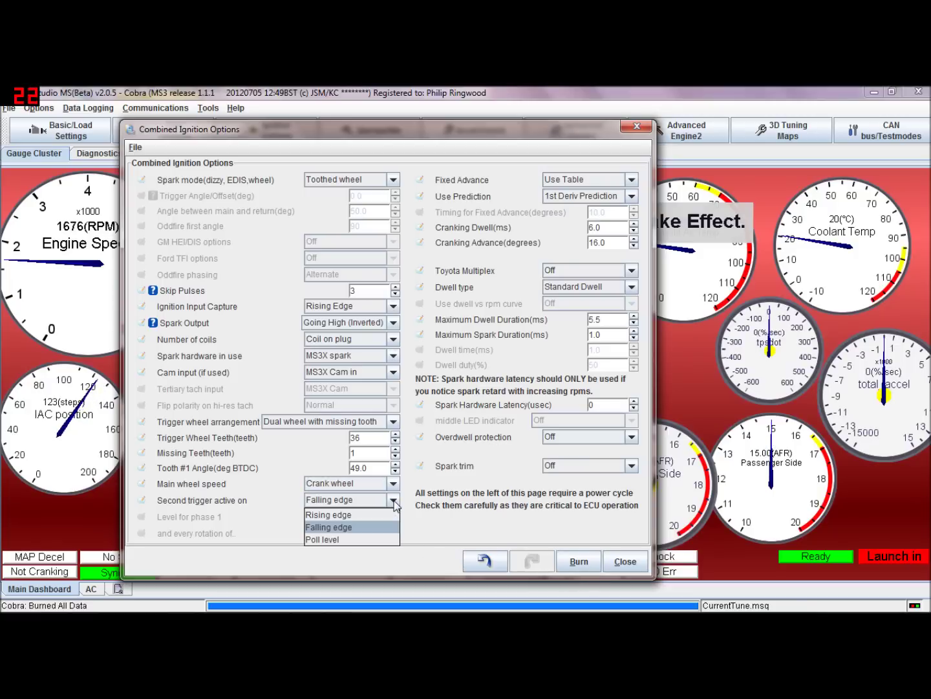
pyautogui.click(363, 526)
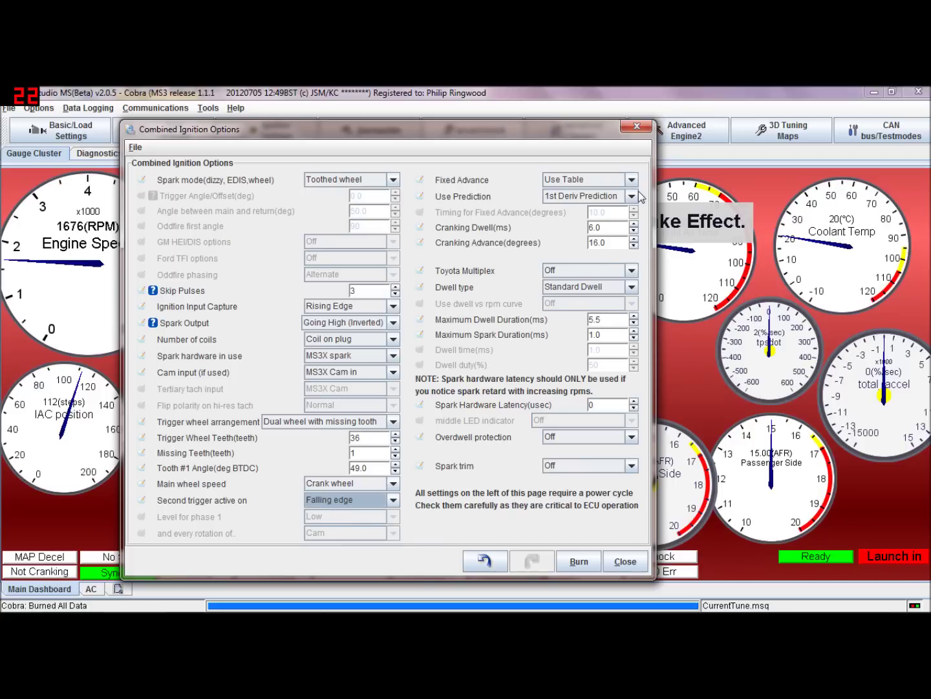
# Try Fixed timing as the fixed advance, check the fixed advance timing and Tooth #1 angle, and return to Use Table
pyautogui.click(632, 181)
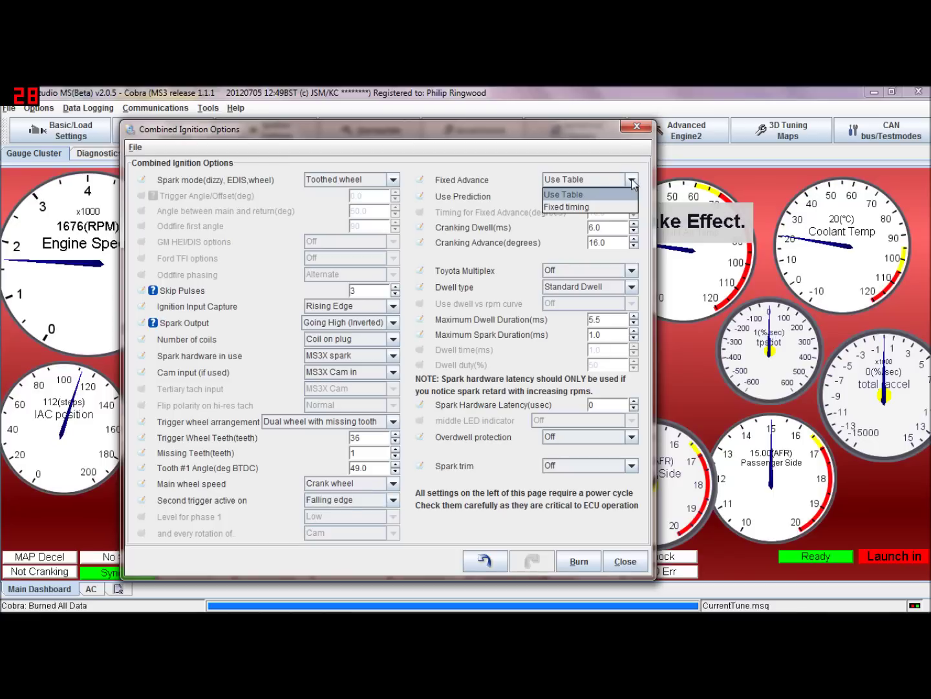
pyautogui.click(632, 207)
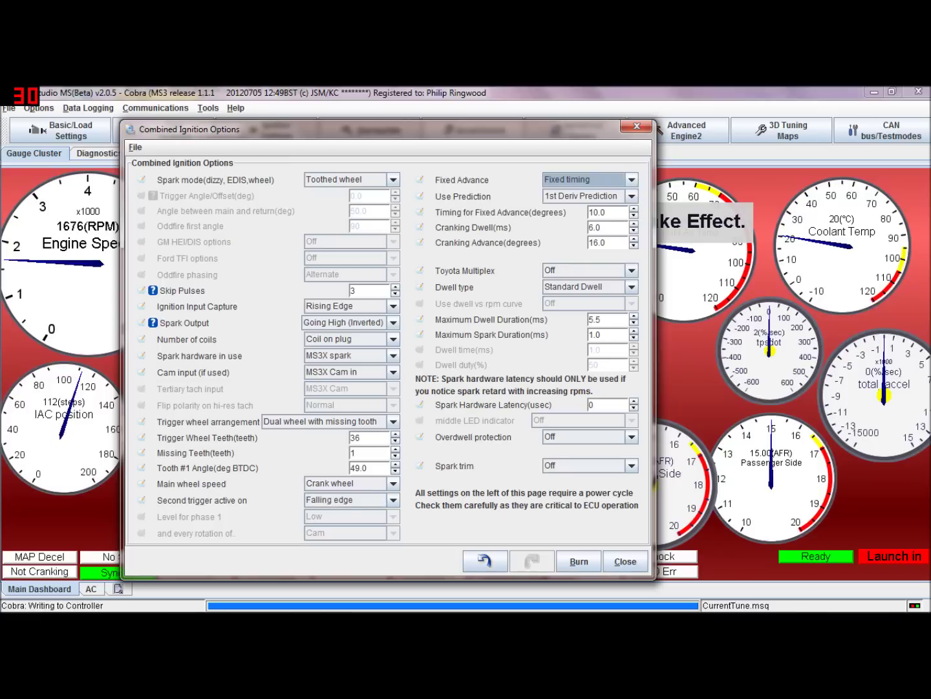
pyautogui.click(630, 184)
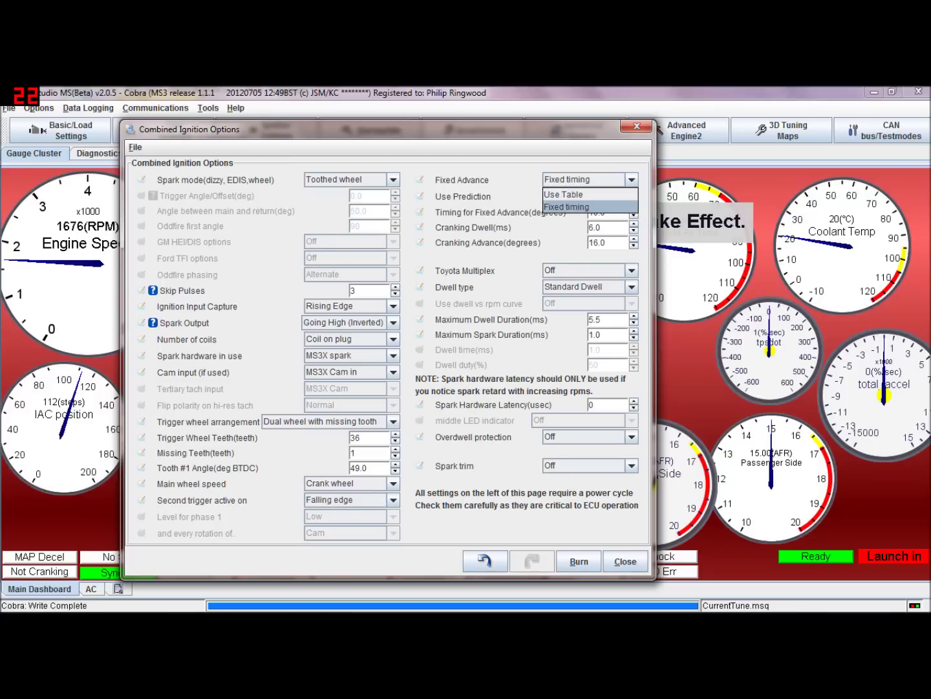
pyautogui.click(598, 207)
pyautogui.press('Tab')
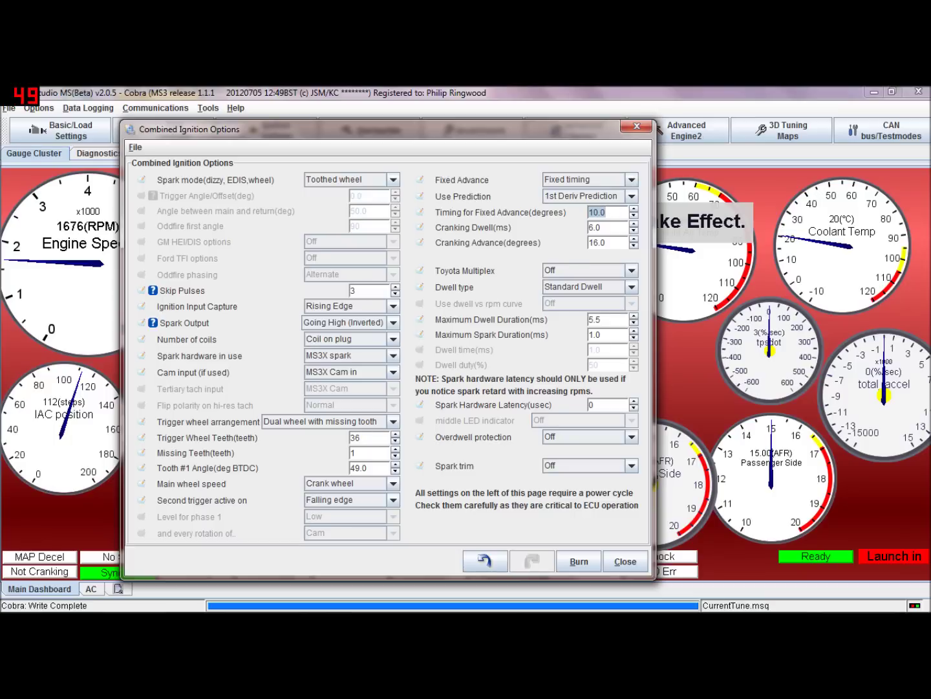
pyautogui.click(358, 468)
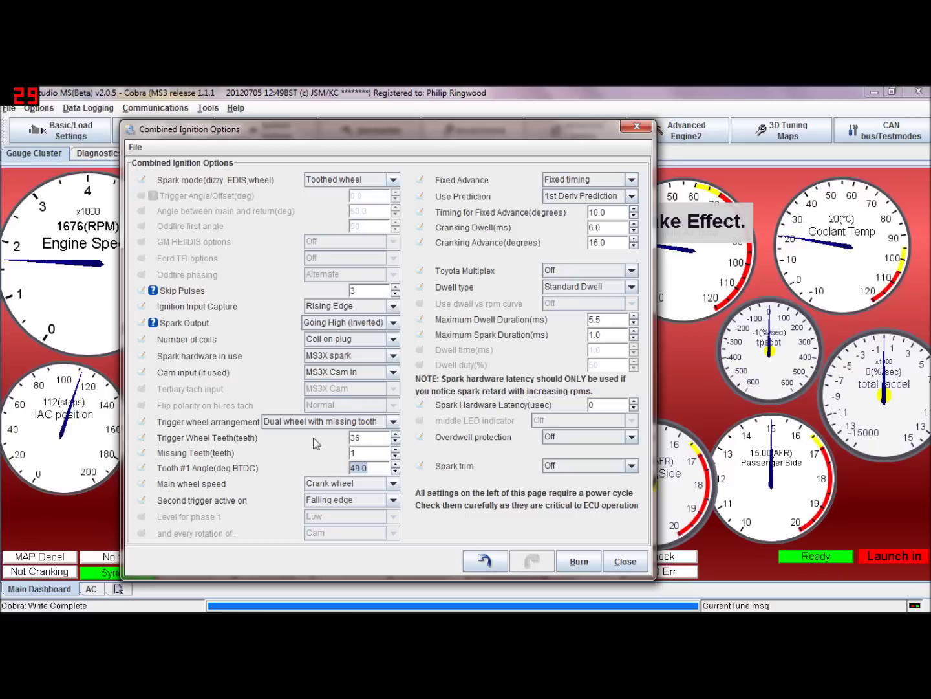
pyautogui.click(635, 180)
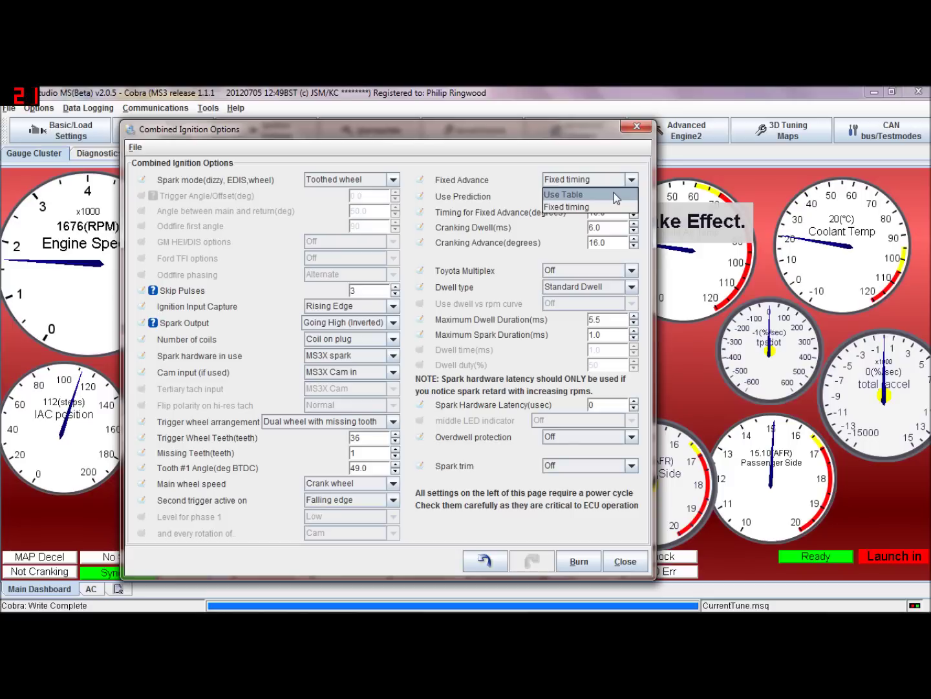
pyautogui.click(614, 194)
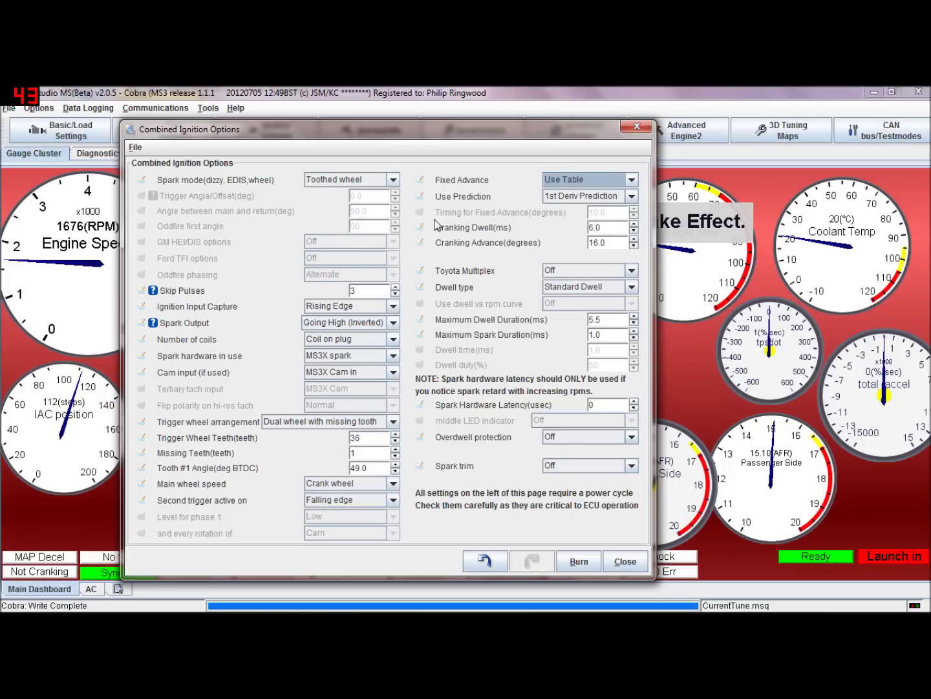
# Review the spark prediction choices and keep 1st Deriv Prediction
pyautogui.moveTo(484, 137); pyautogui.dragTo(461, 129)
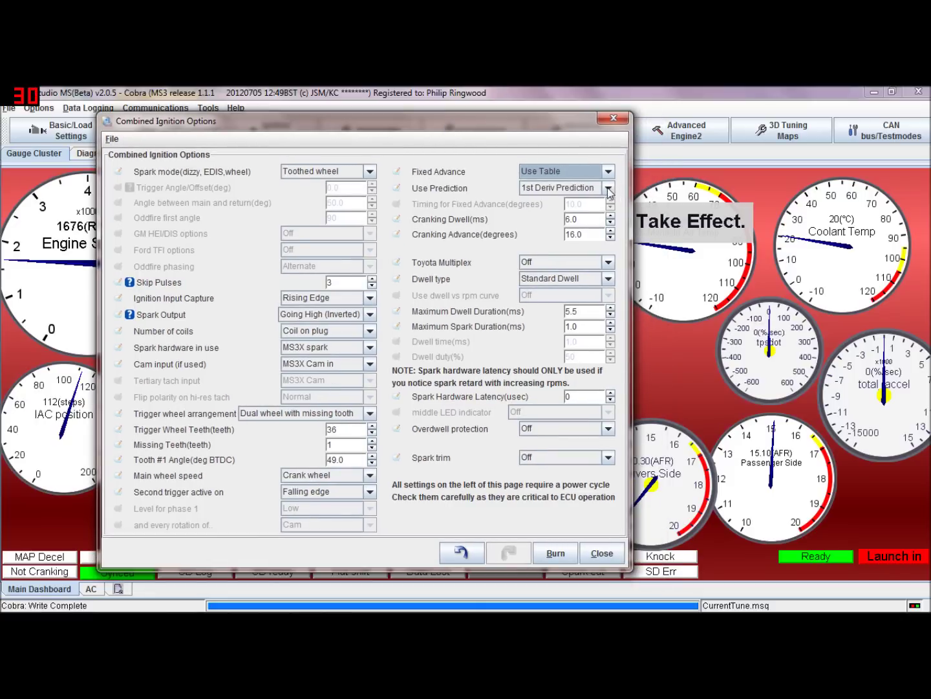
pyautogui.click(608, 189)
pyautogui.click(599, 216)
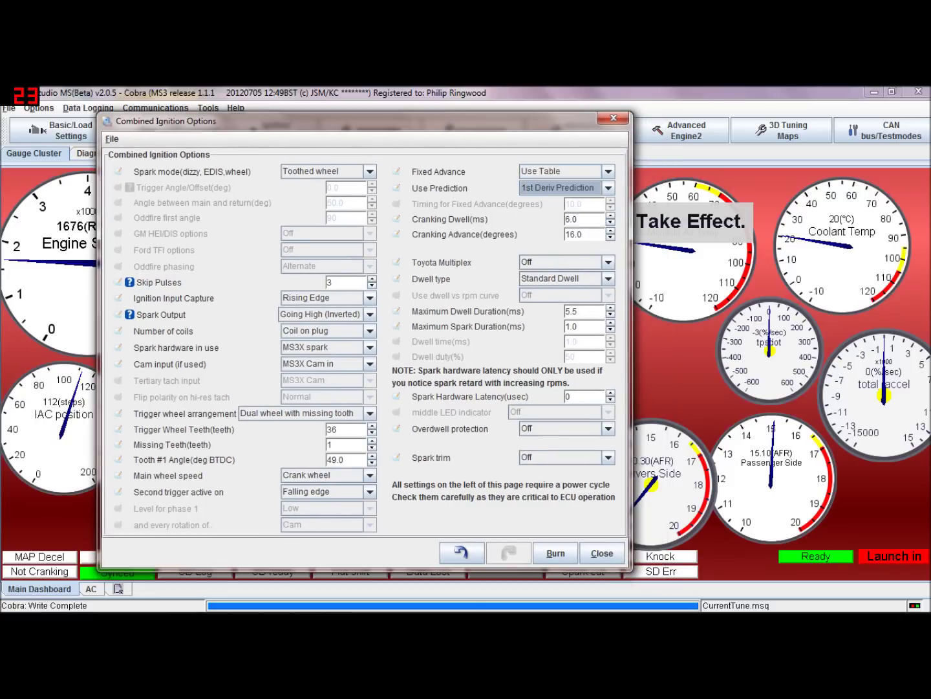
pyautogui.click(608, 187)
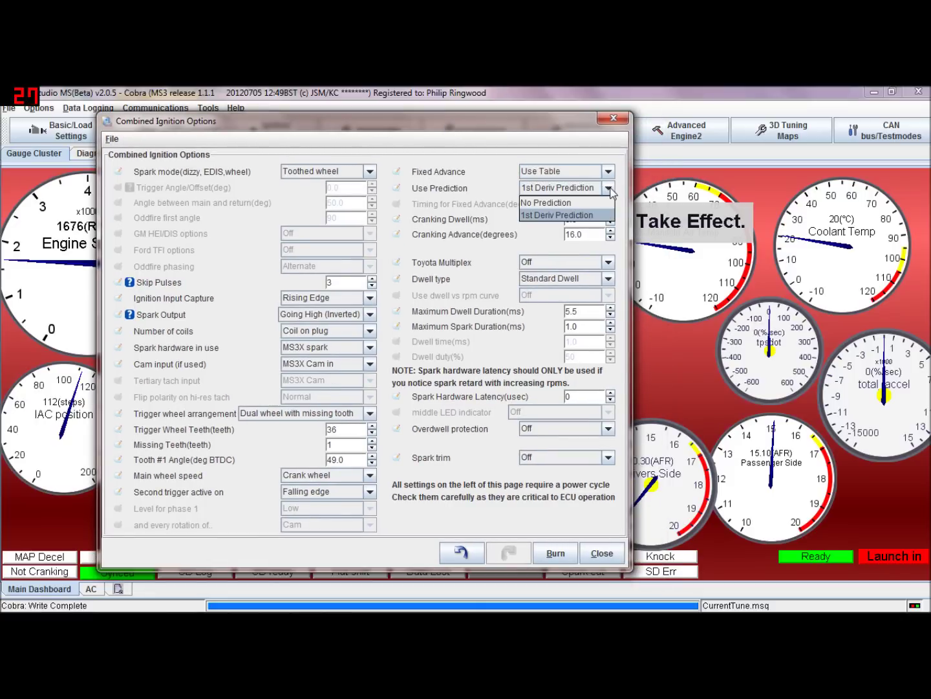
pyautogui.click(591, 215)
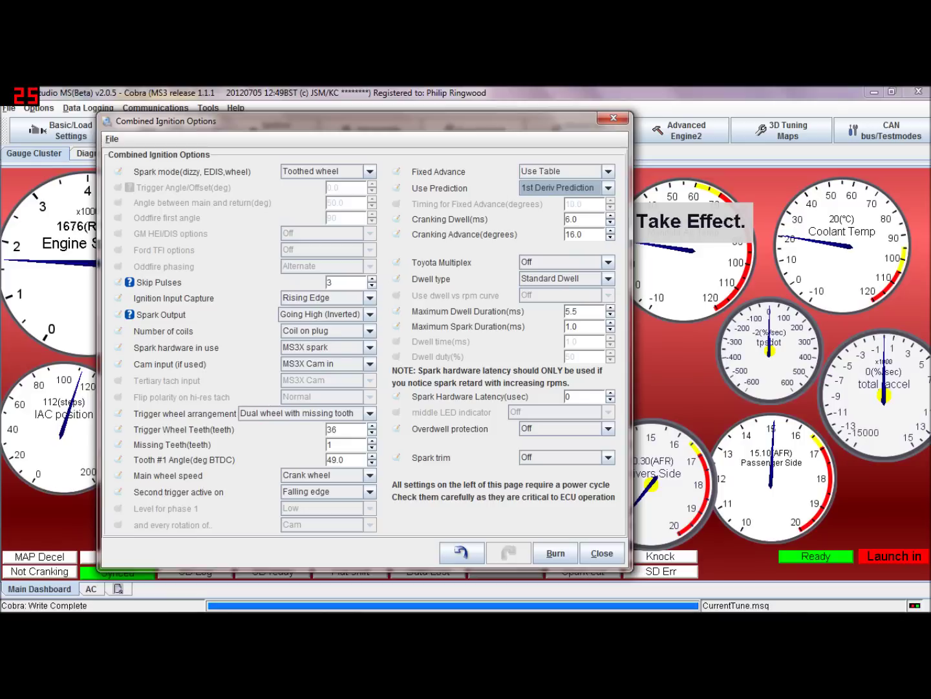
pyautogui.click(608, 189)
pyautogui.click(598, 214)
pyautogui.click(608, 189)
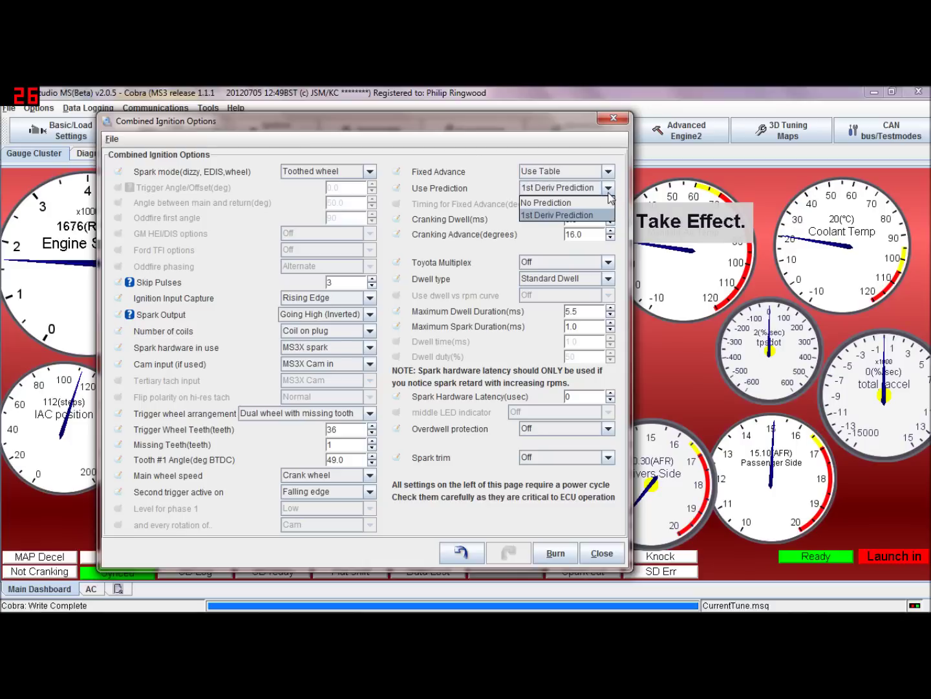
pyautogui.click(586, 217)
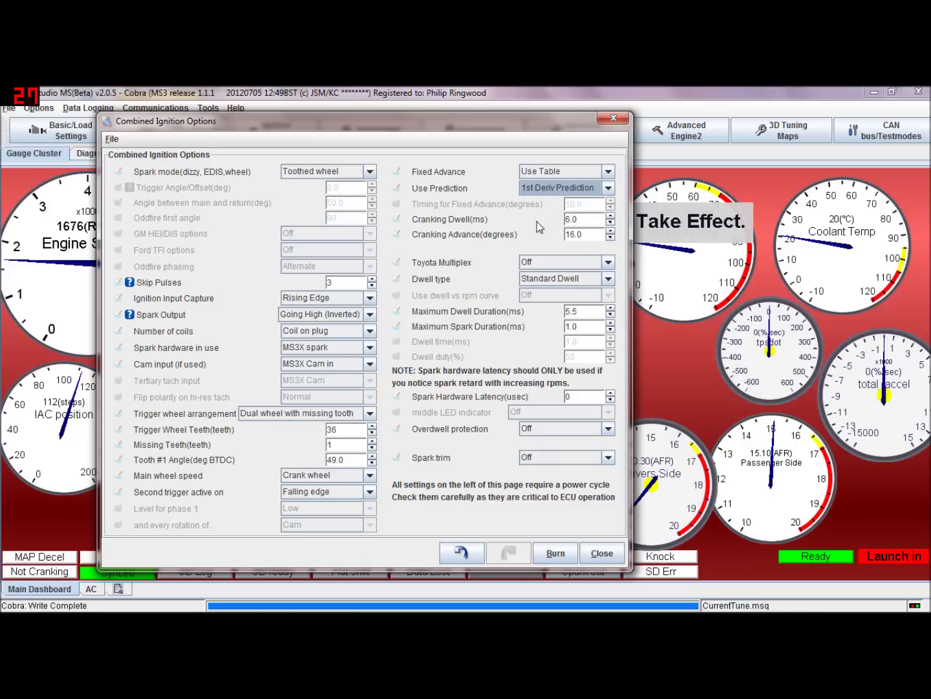
pyautogui.click(608, 188)
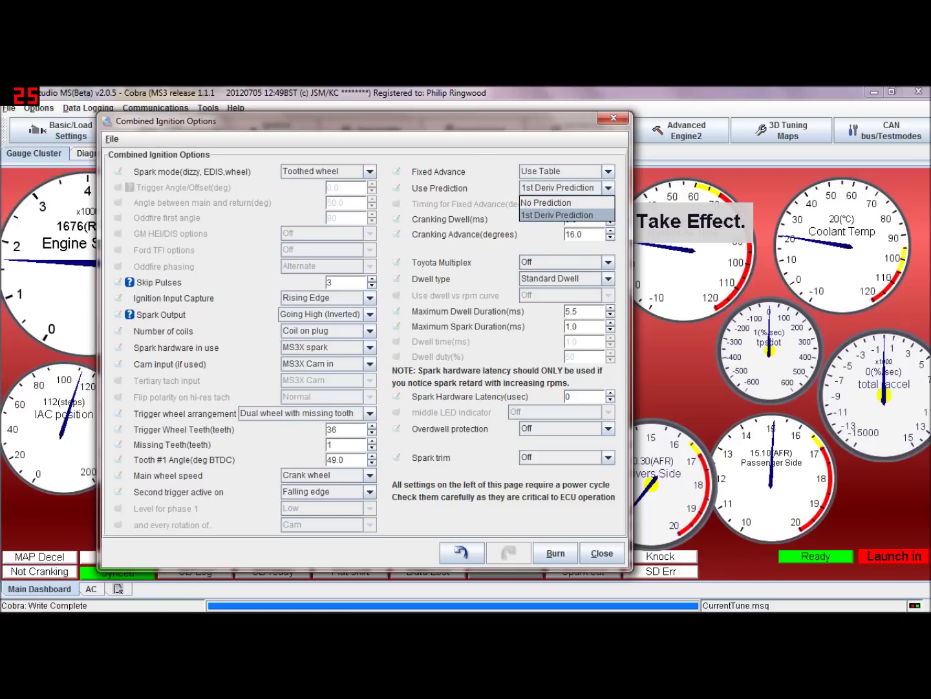
pyautogui.click(598, 217)
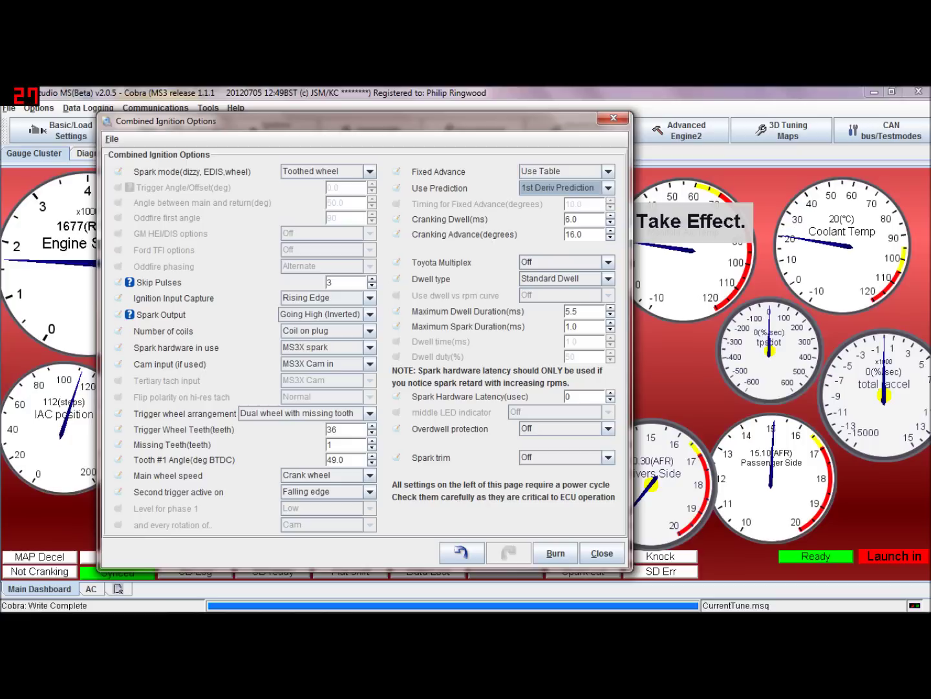
# Review the cranking dwell, cranking advance and Toyota Multiplex settings without changing them
pyautogui.press('Tab')
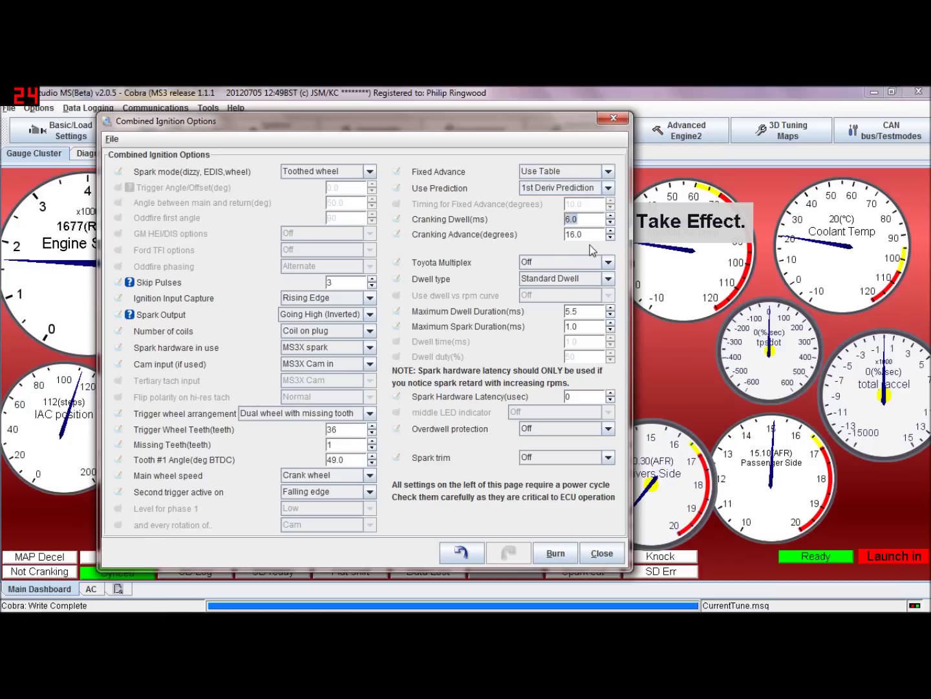
pyautogui.press('End')
pyautogui.press('Tab')
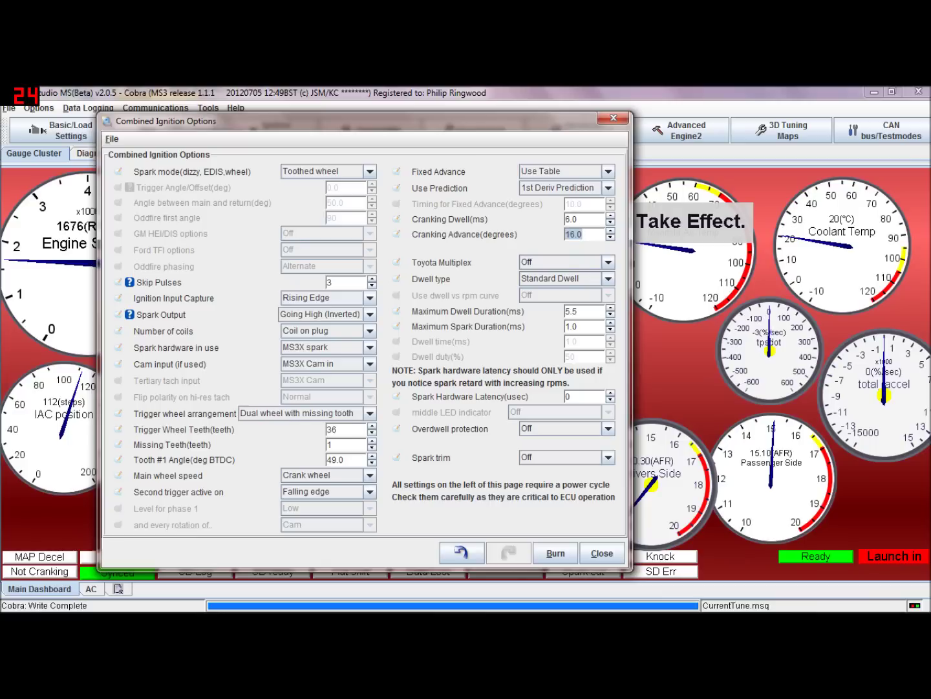
pyautogui.press('End')
pyautogui.click(608, 264)
pyautogui.click(608, 265)
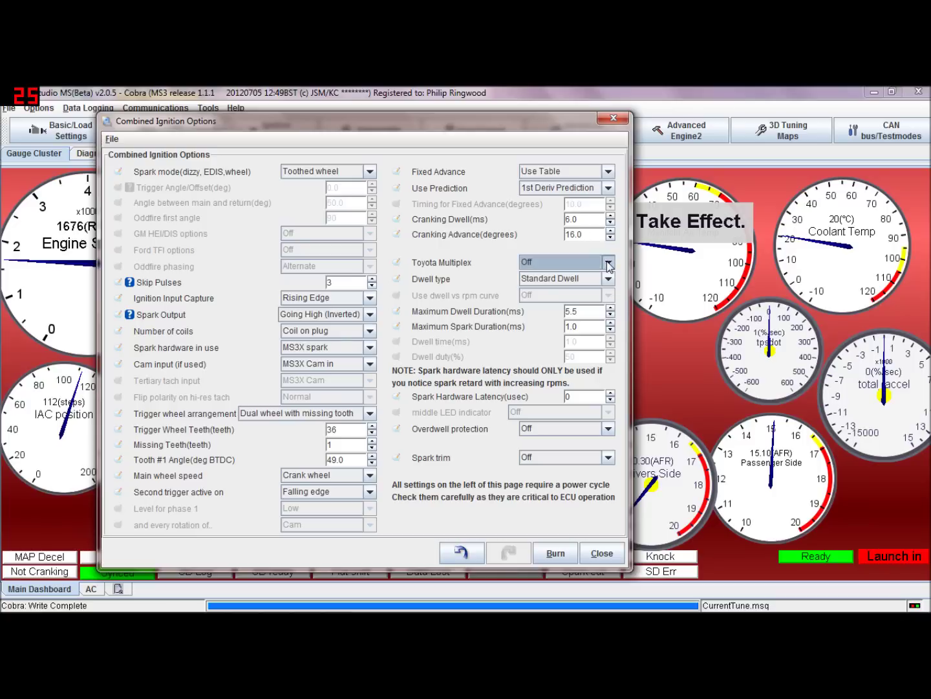
# Compare the dwell types by trying Fixed Duty and returning to Standard Dwell
pyautogui.click(609, 279)
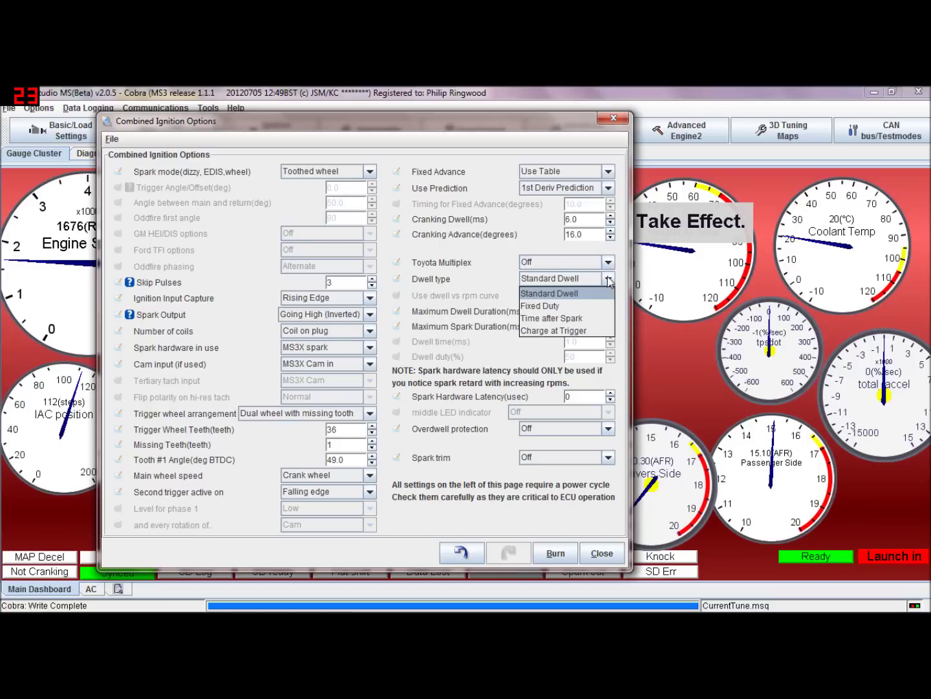
pyautogui.click(571, 296)
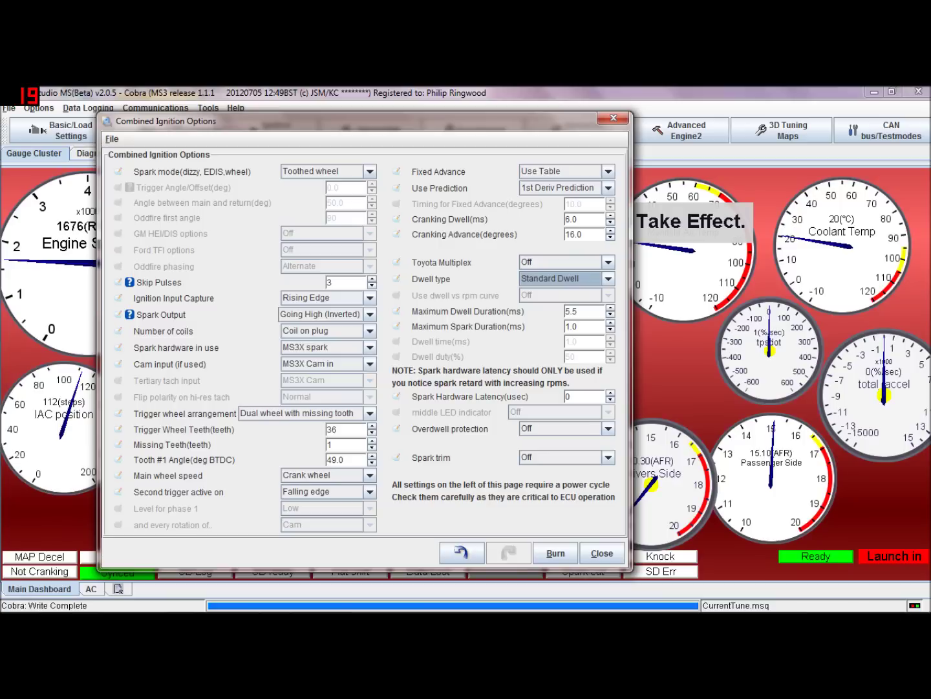
pyautogui.click(608, 279)
pyautogui.click(589, 306)
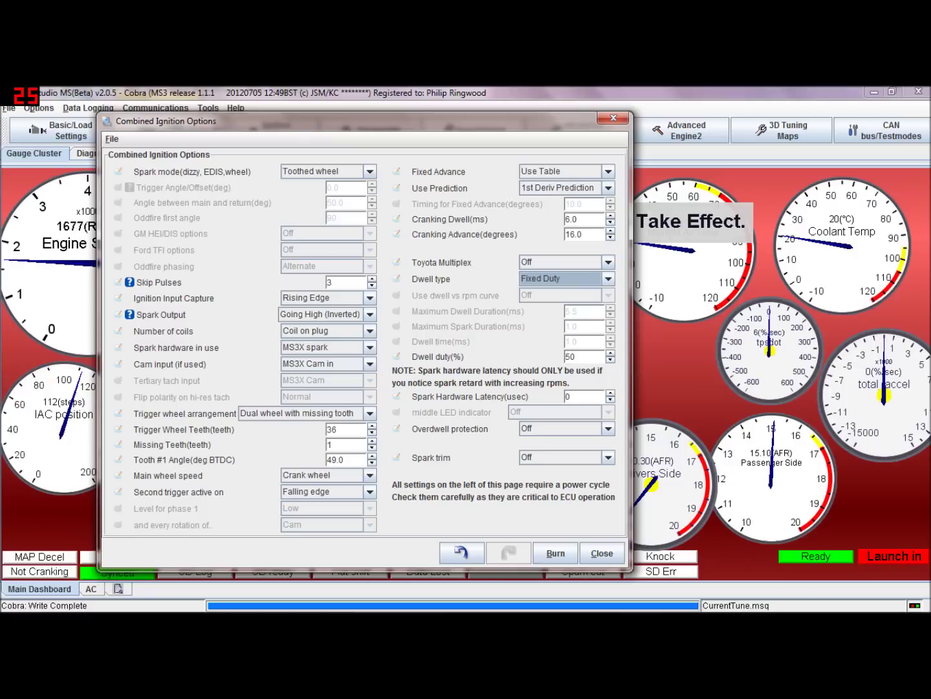
pyautogui.click(608, 279)
pyautogui.click(592, 293)
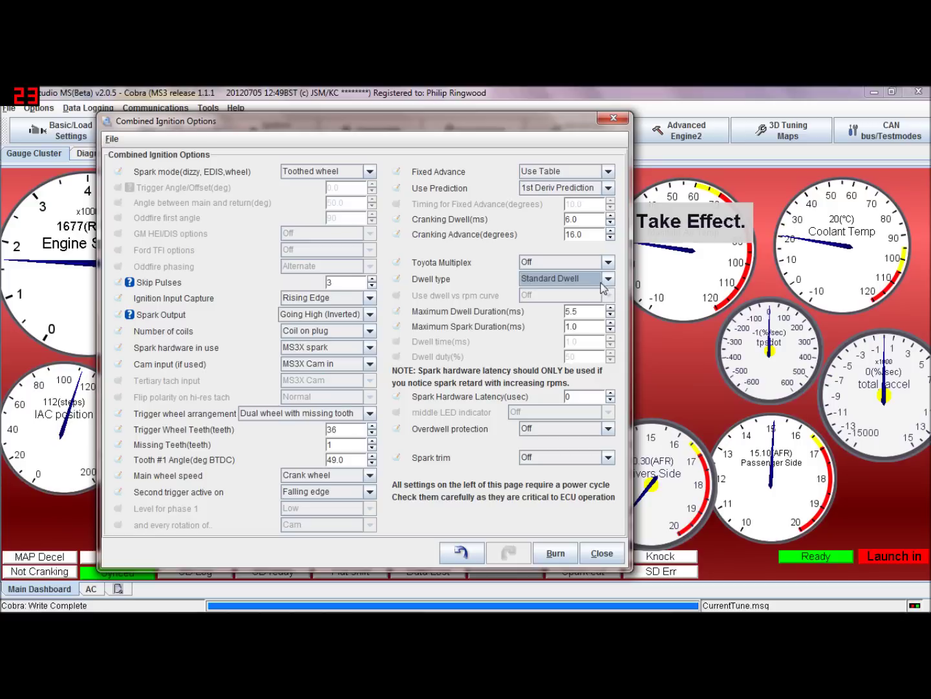
pyautogui.click(606, 280)
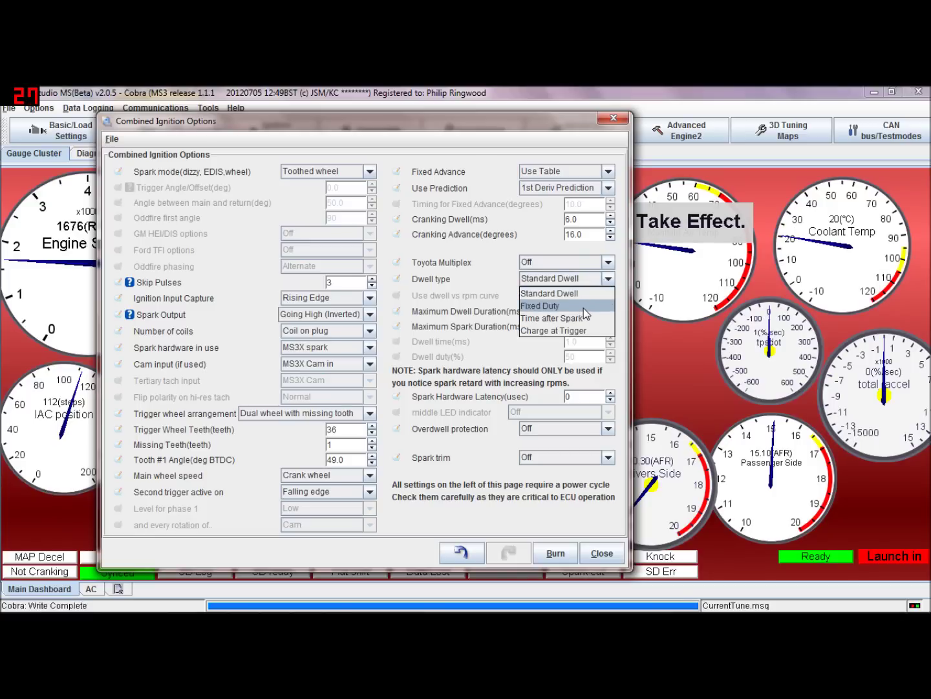
# Try EDIS as the spark mode to see which dwell settings apply, and return to Toothed wheel
pyautogui.click(369, 172)
pyautogui.scroll(2, 323, 210)
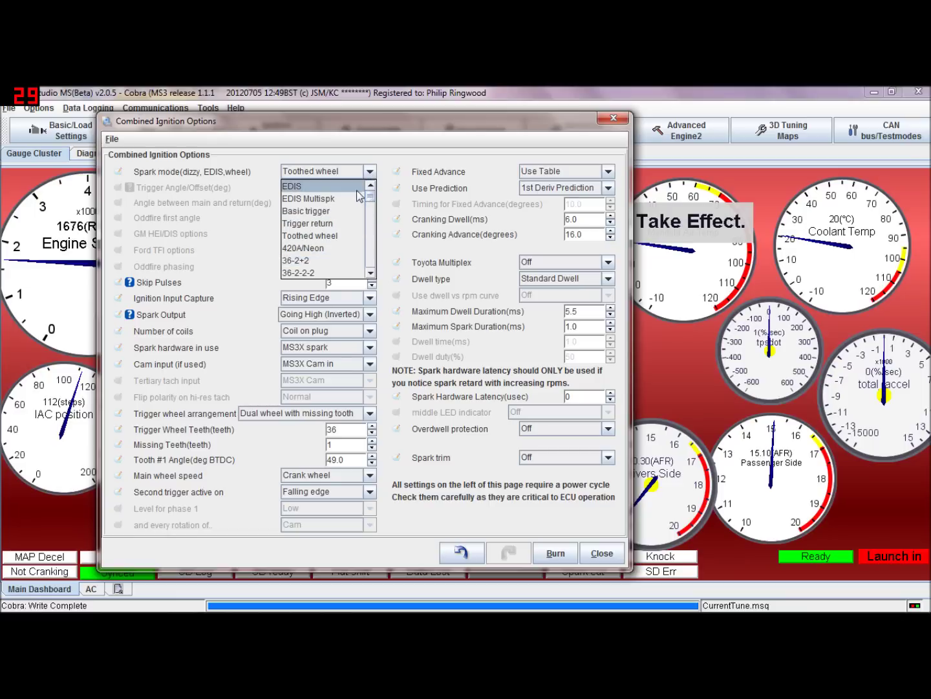
pyautogui.click(311, 186)
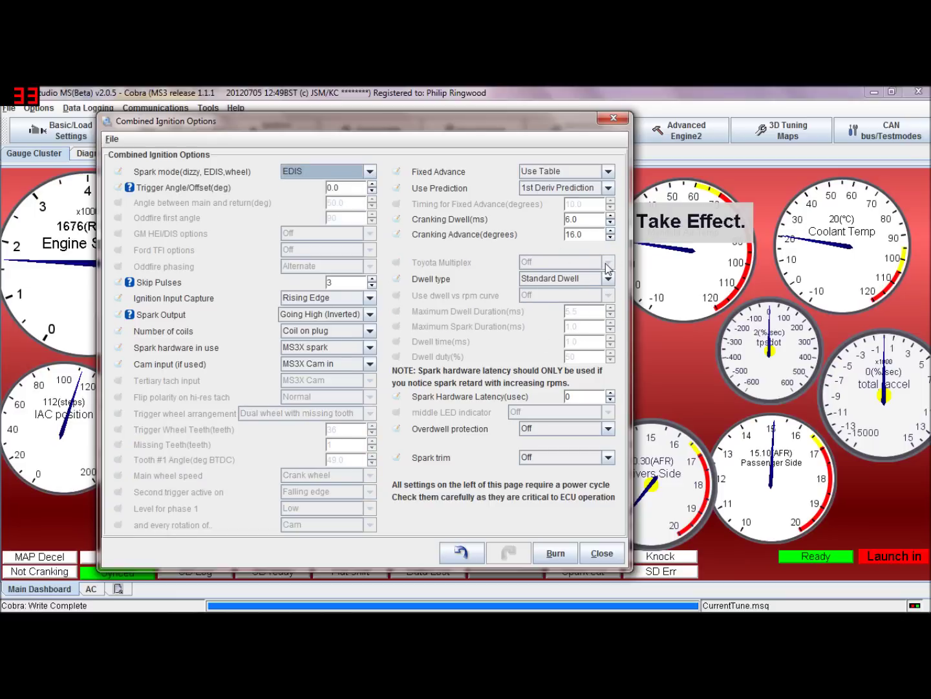
pyautogui.click(370, 171)
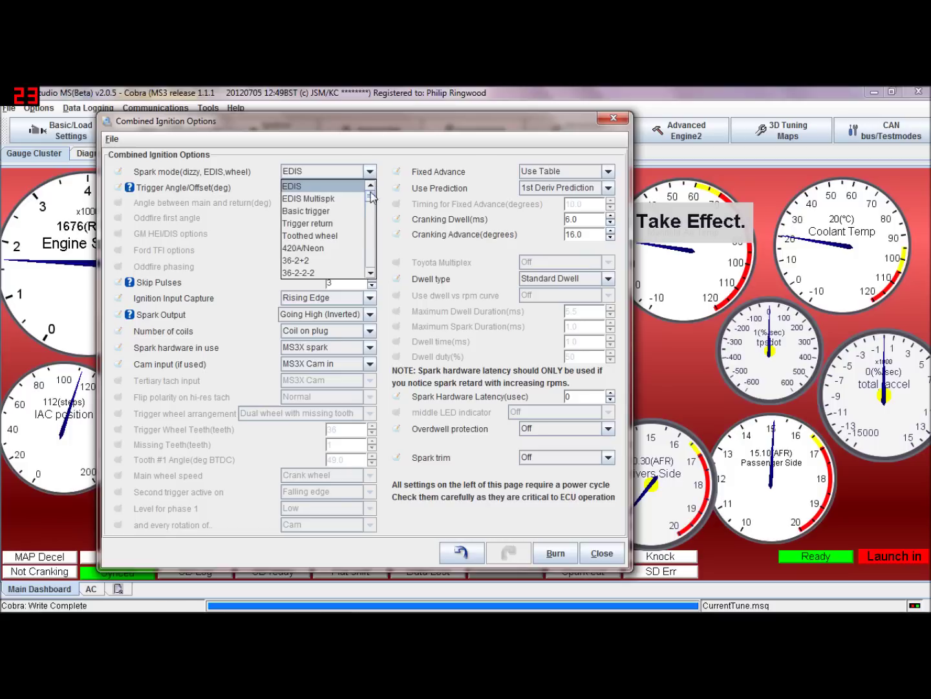
pyautogui.moveTo(371, 203); pyautogui.dragTo(371, 204)
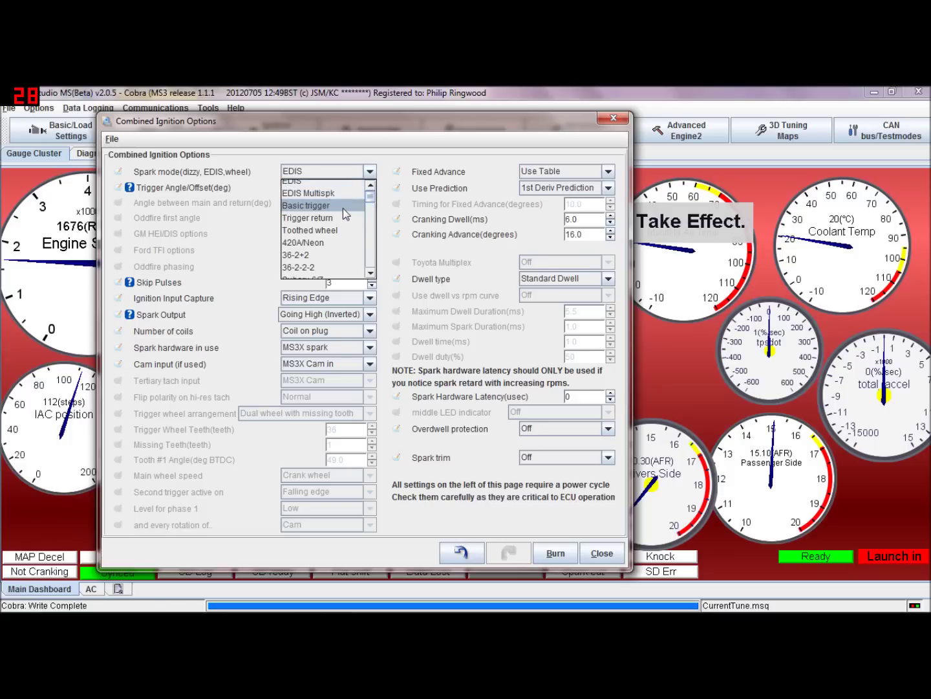
pyautogui.click(342, 227)
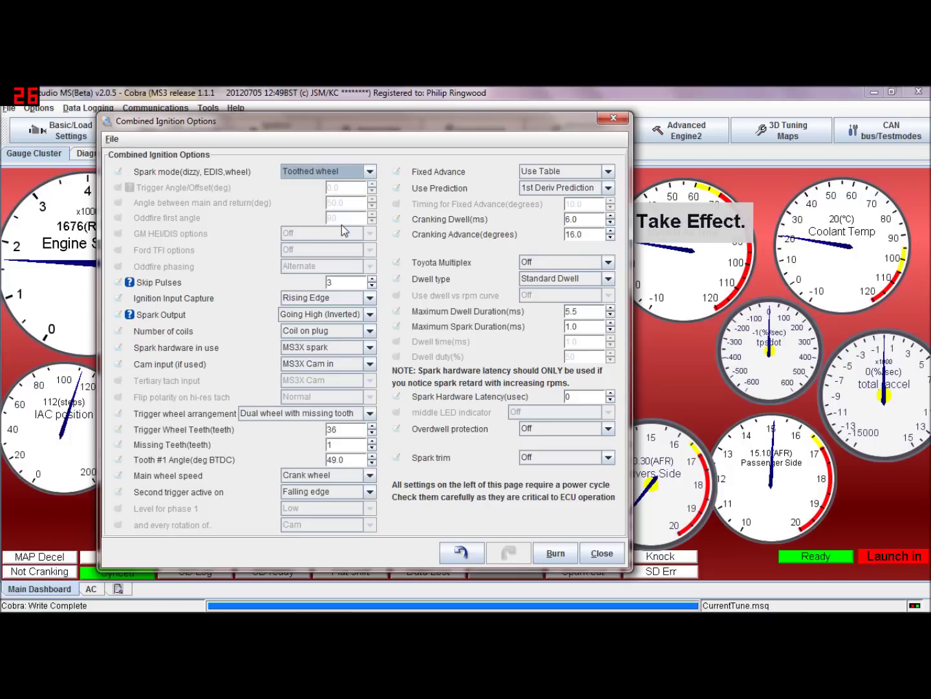
# Review the Toyota Multiplex and dwell type choices, keeping Off and Standard Dwell
pyautogui.click(609, 261)
pyautogui.click(604, 274)
pyautogui.click(609, 278)
pyautogui.click(605, 293)
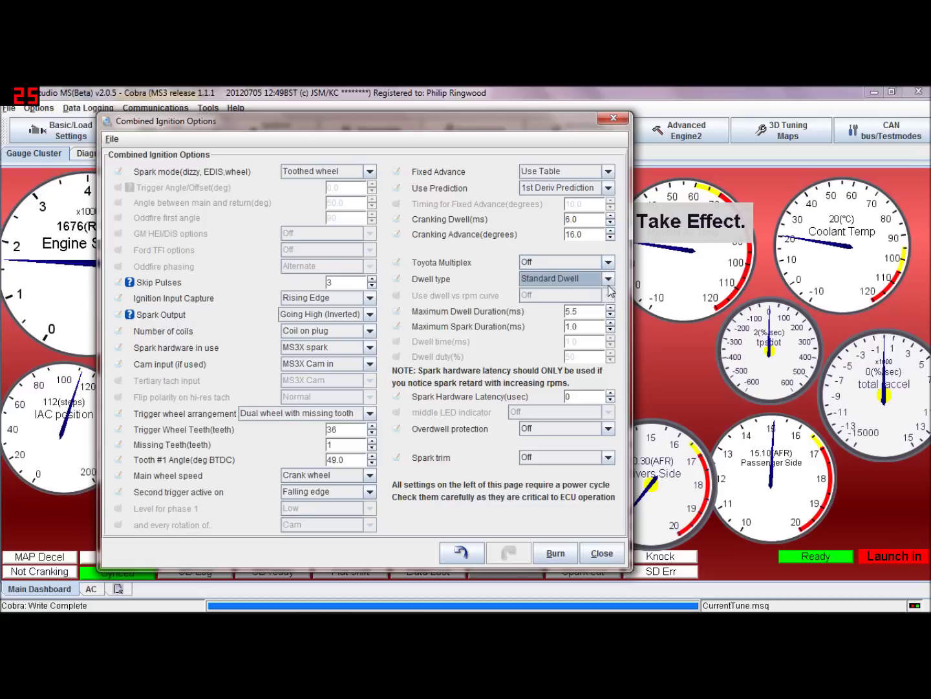
# Examine the maximum dwell duration setting without changing it
pyautogui.press('Tab')
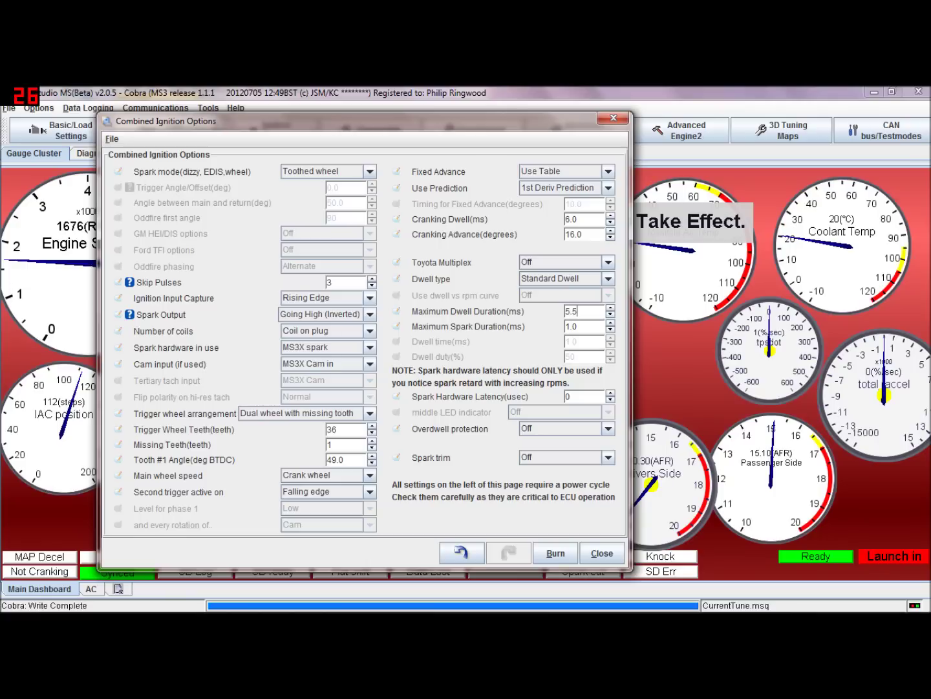
pyautogui.hotkey('ctrl', 'a')
pyautogui.press('Right')
pyautogui.press('Right')
pyautogui.hotkey('ctrl', 'a')
pyautogui.press('End')
# Review the overdwell protection and spark trim choices, keeping both set to Off
pyautogui.click(608, 429)
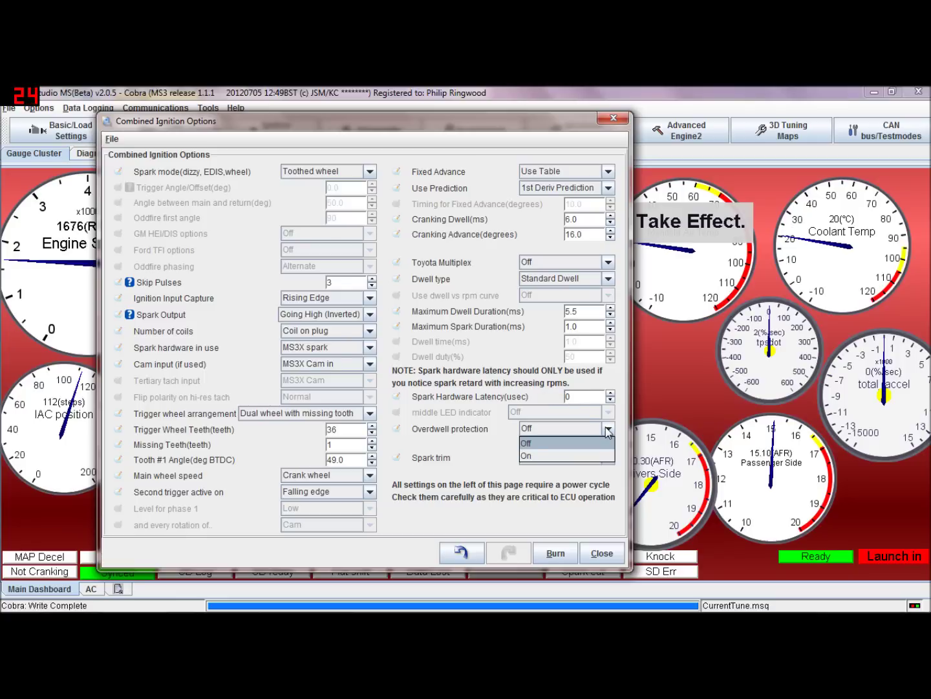
pyautogui.click(608, 430)
pyautogui.click(608, 456)
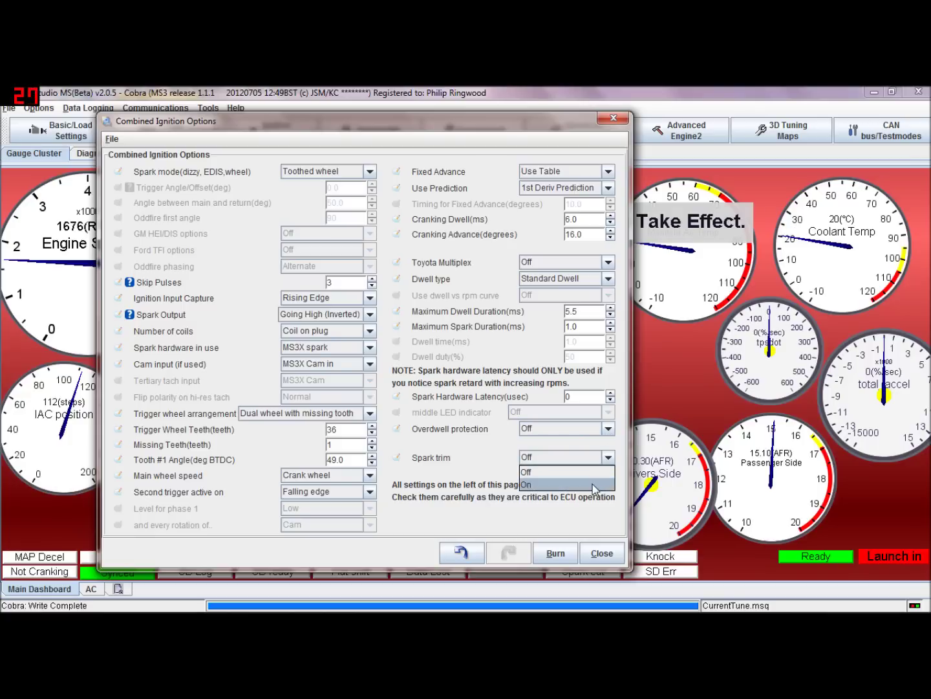
pyautogui.click(590, 479)
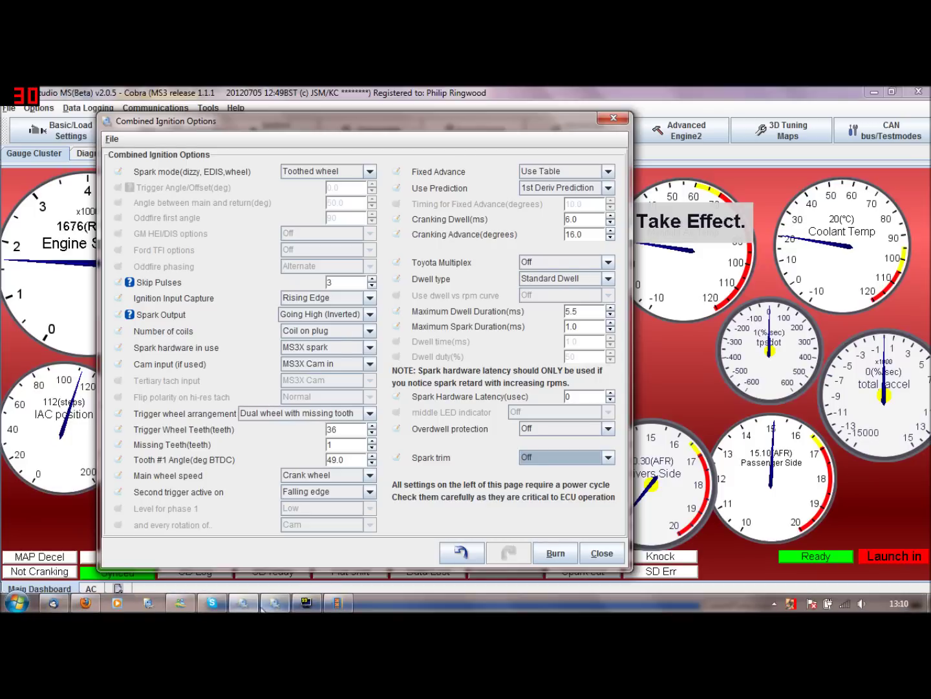
# Open the tach input/ignition settings in the MS2_V3.3 project and review its spark modes, keeping Toothed wheel
pyautogui.click(267, 609)
pyautogui.click(137, 133)
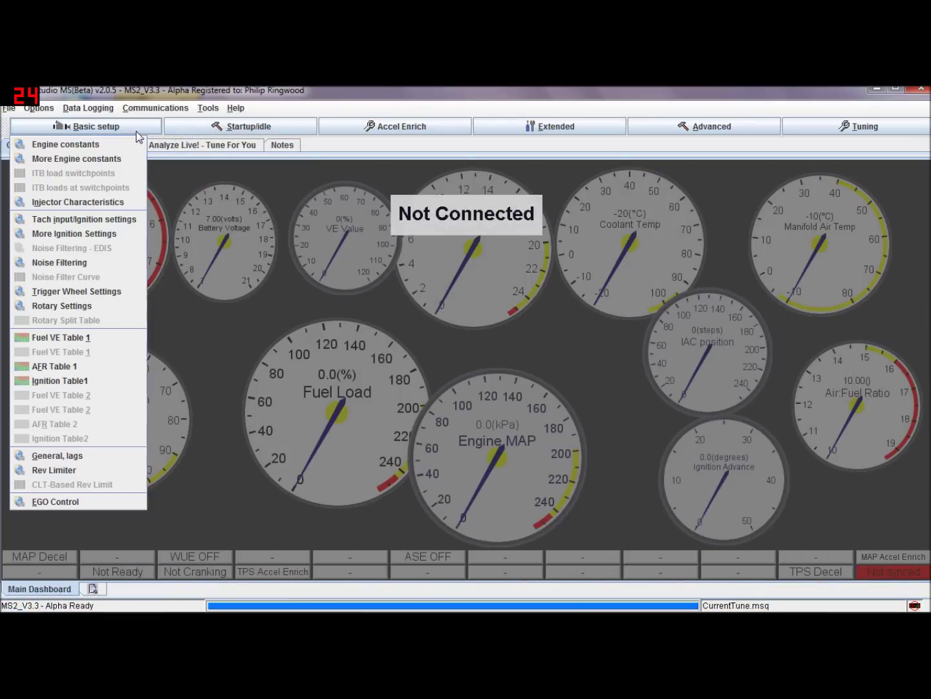
pyautogui.click(119, 222)
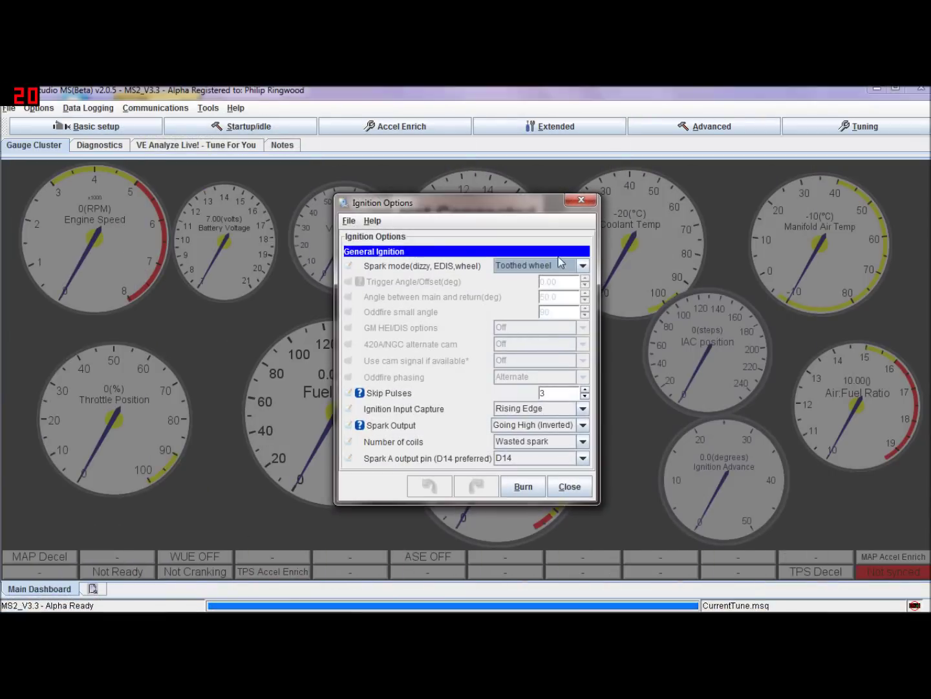
pyautogui.click(583, 265)
pyautogui.moveTo(583, 316); pyautogui.dragTo(584, 288)
pyautogui.click(446, 370)
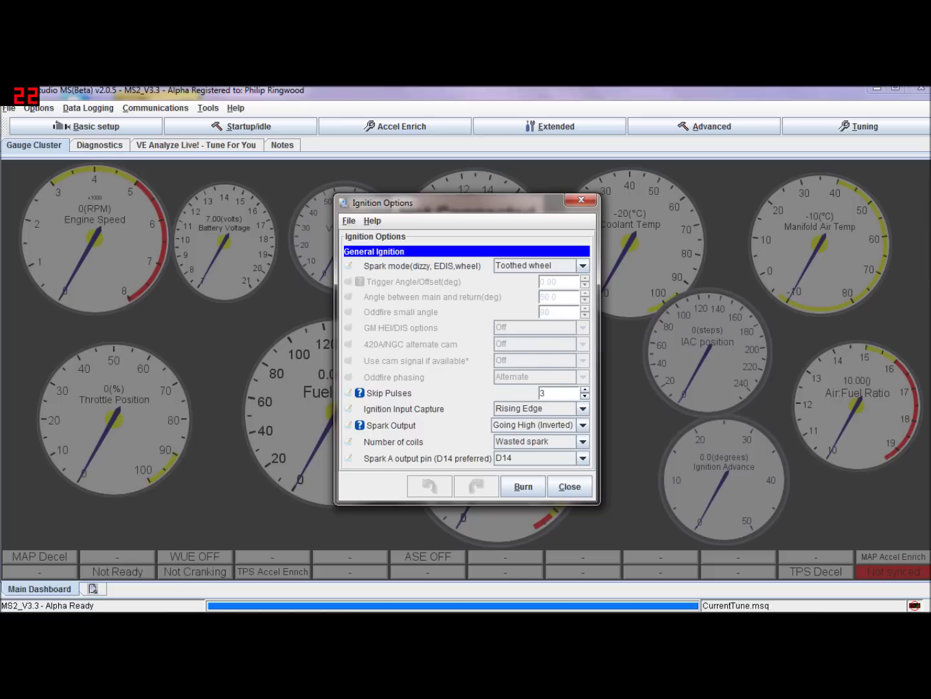
# Review the ignition input capture, spark output, number of coils and Spark A output pin choices without changing them
pyautogui.click(583, 408)
pyautogui.click(531, 437)
pyautogui.click(583, 424)
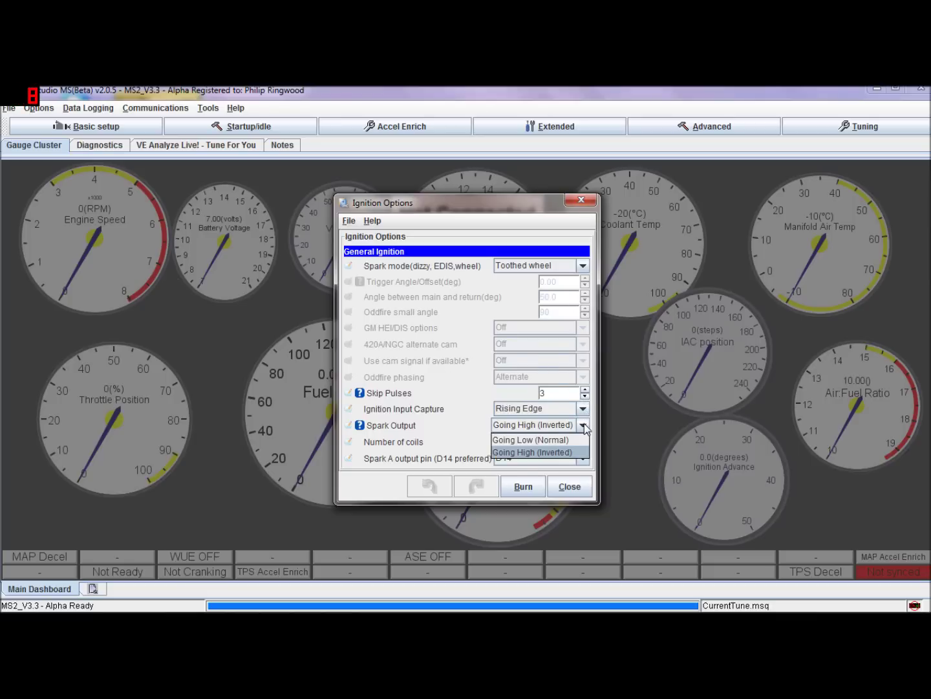
pyautogui.click(584, 426)
pyautogui.click(583, 441)
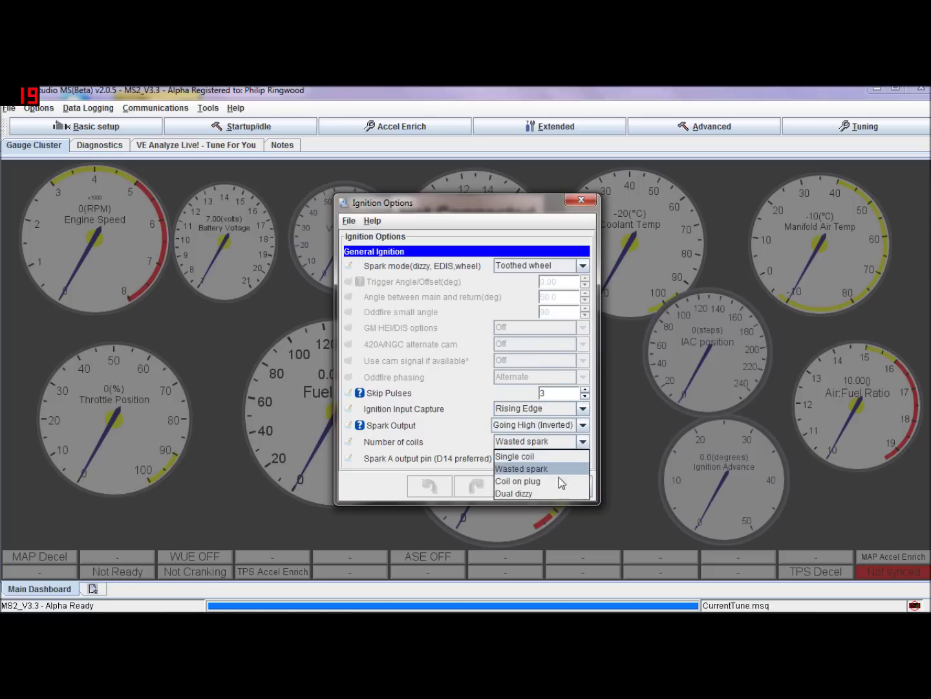
pyautogui.click(583, 441)
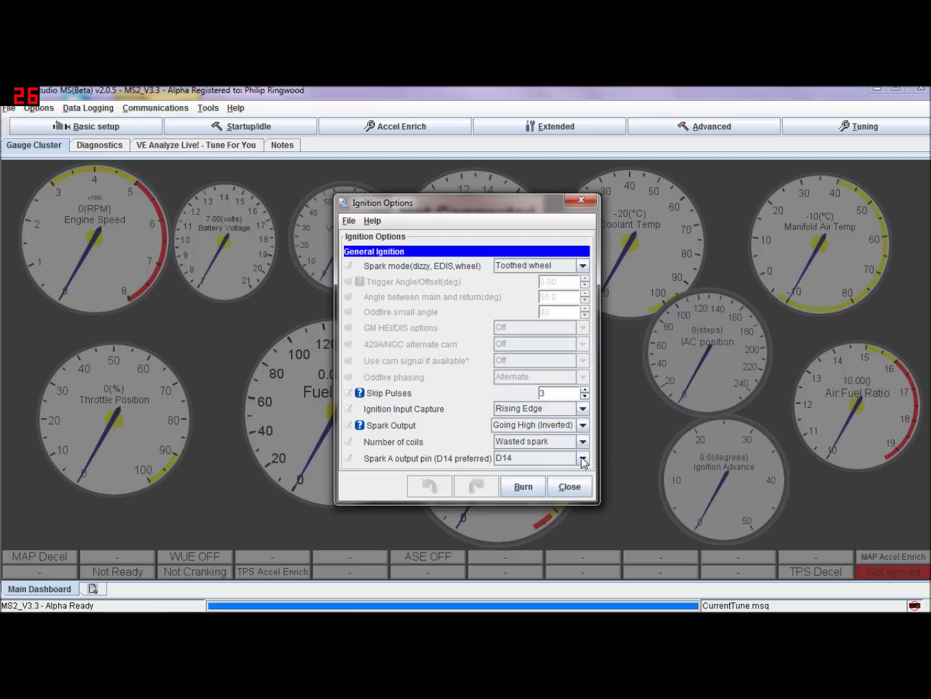
pyautogui.click(583, 460)
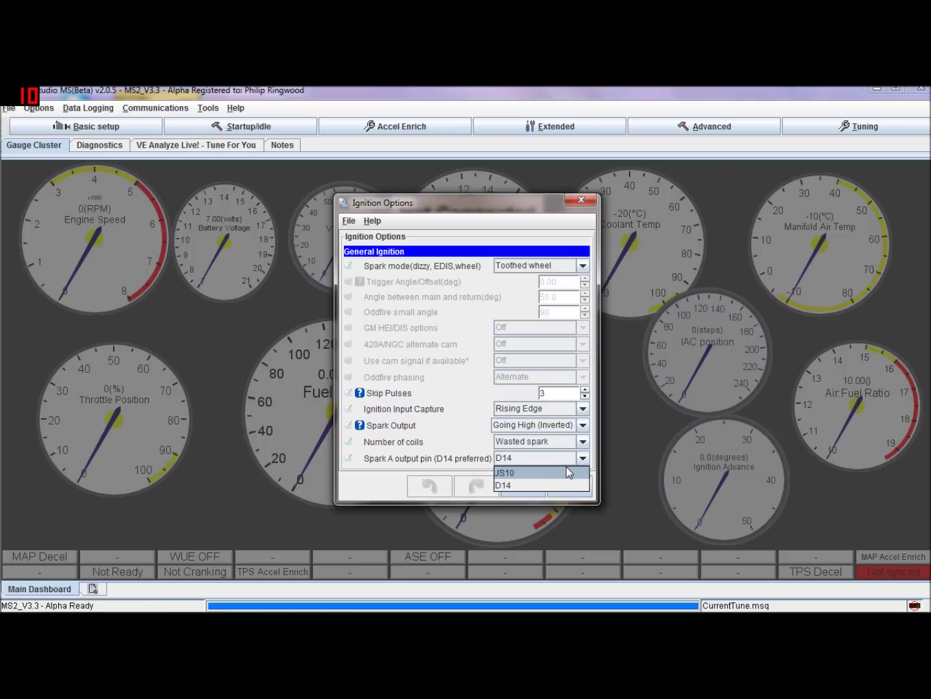
pyautogui.click(519, 486)
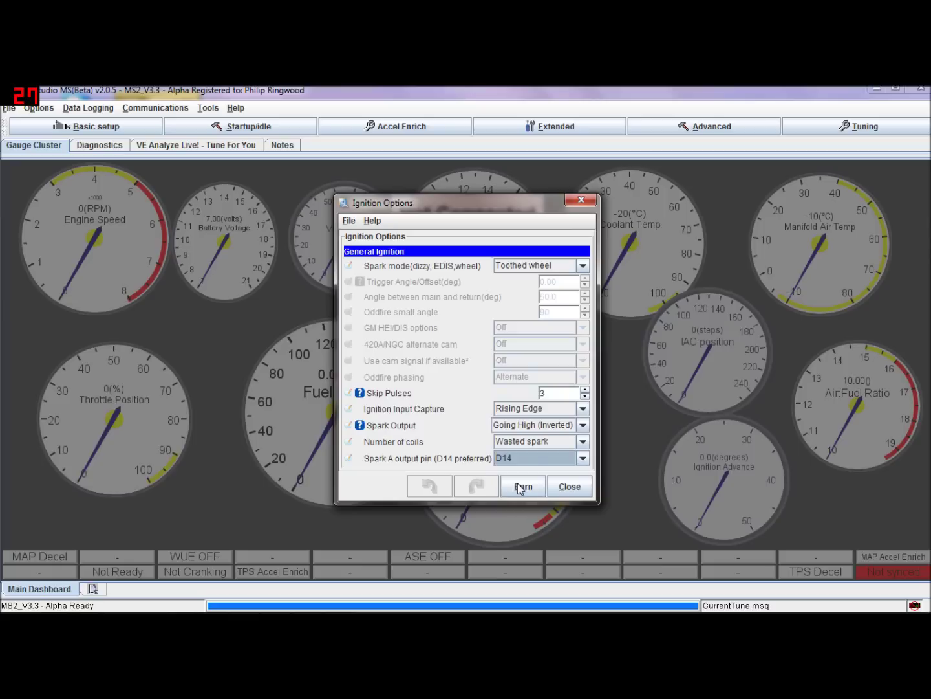
# Try JS10 as the Spark A output pin with EDIS as the spark mode
pyautogui.click(583, 458)
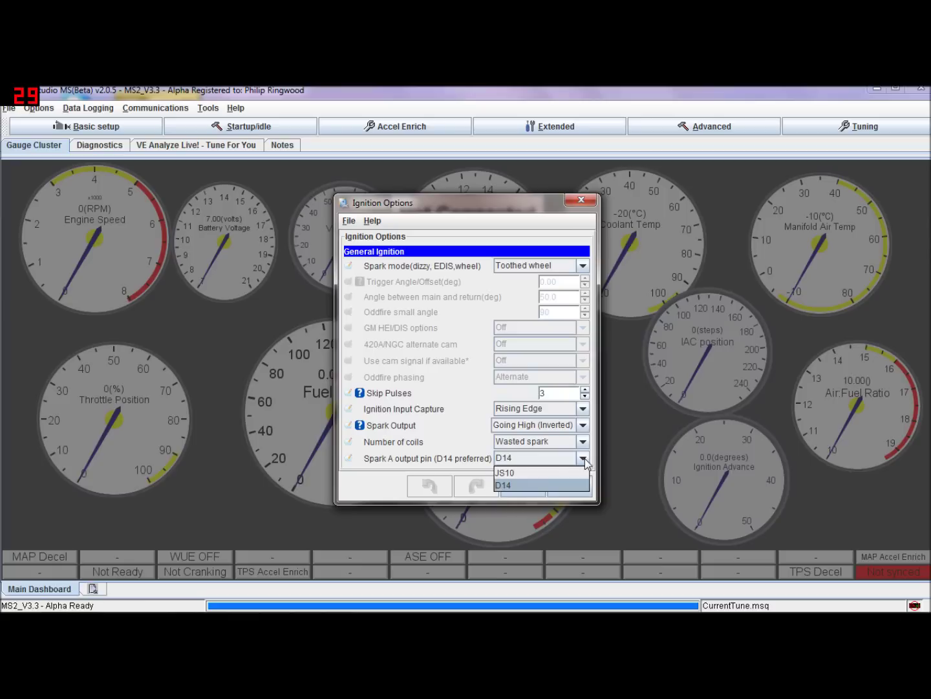
pyautogui.click(560, 475)
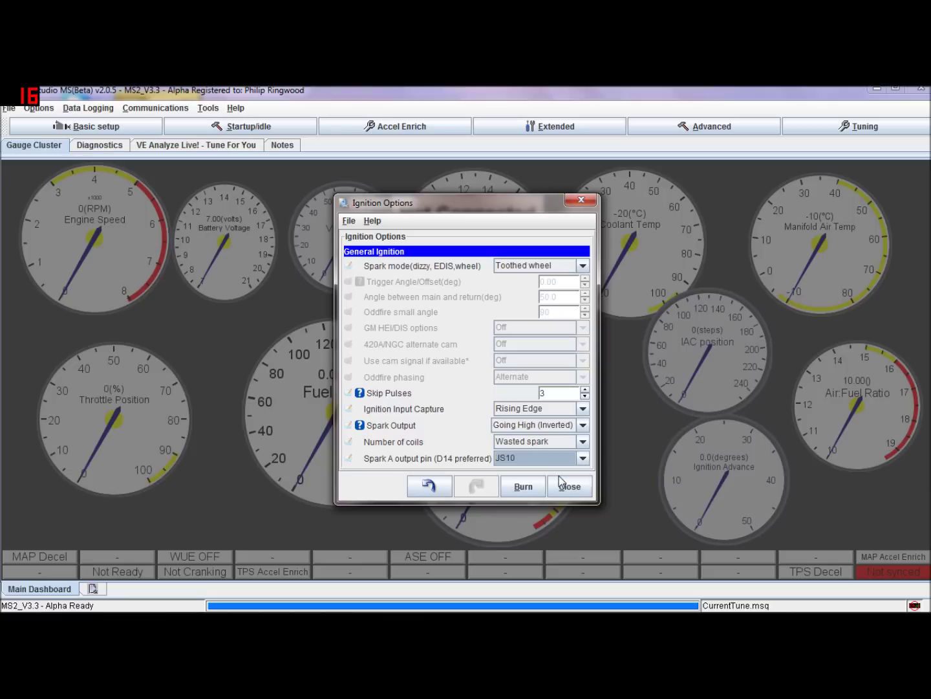
pyautogui.click(583, 265)
pyautogui.scroll(1, 578, 290)
pyautogui.click(517, 285)
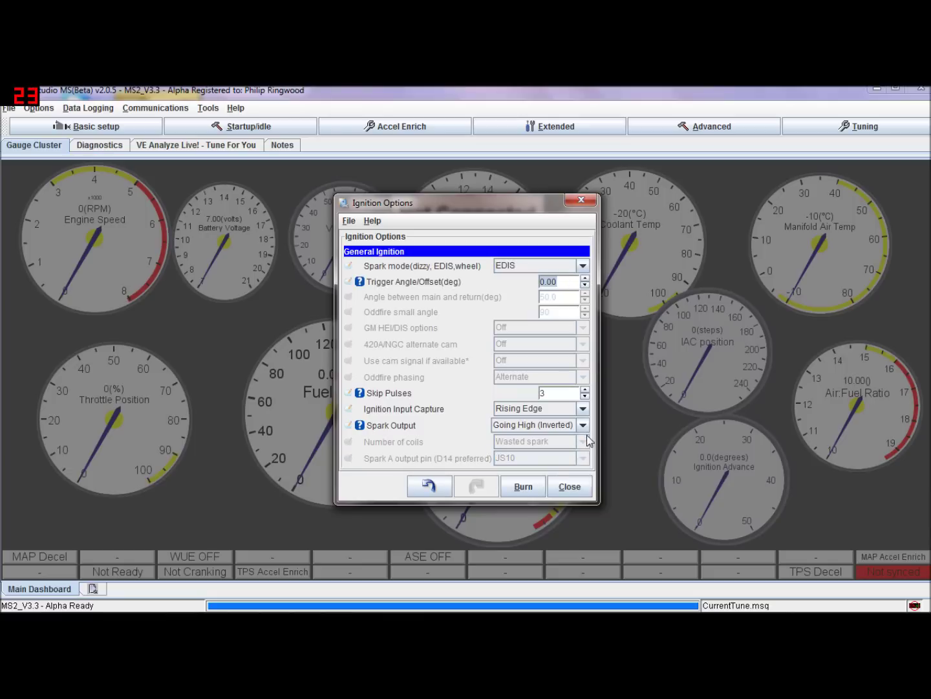
# Set the spark mode to Basic trigger and the Spark A output pin to D14, and close the ignition options
pyautogui.click(585, 266)
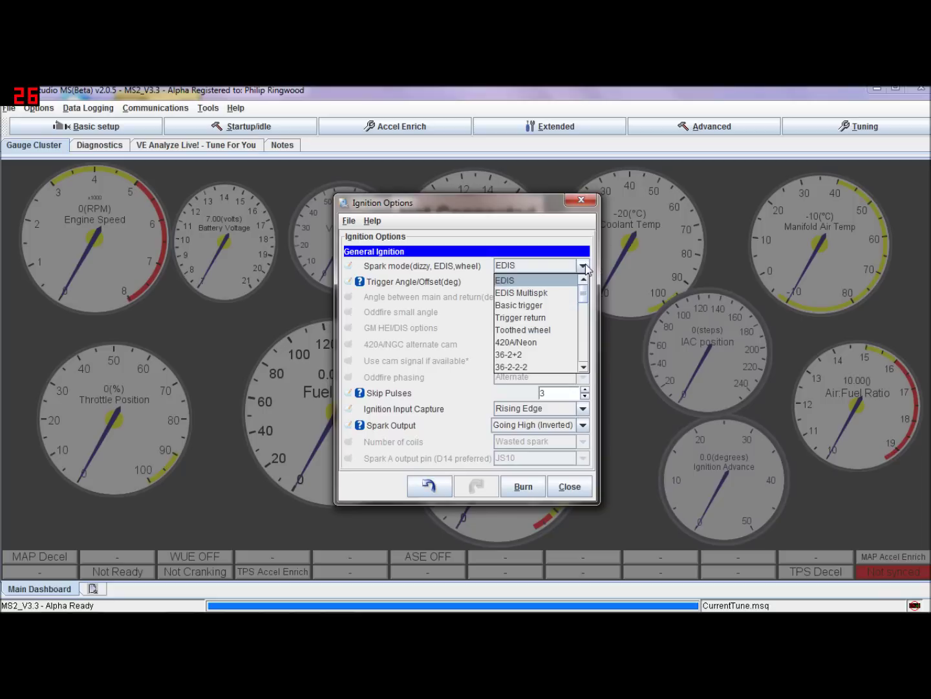
pyautogui.click(568, 306)
pyautogui.click(580, 459)
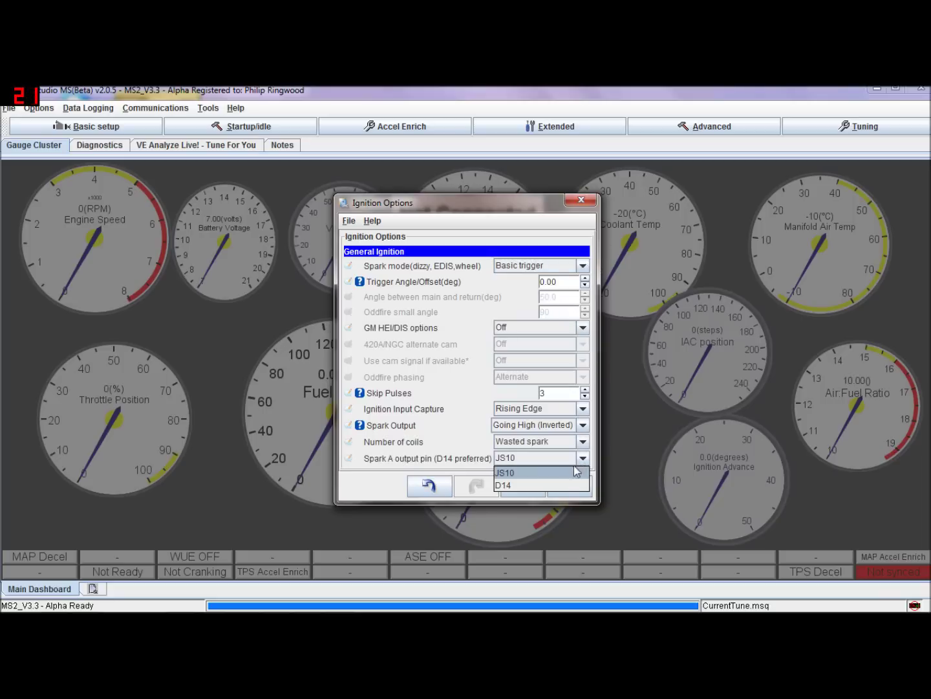
pyautogui.click(564, 474)
pyautogui.click(582, 459)
pyautogui.click(550, 485)
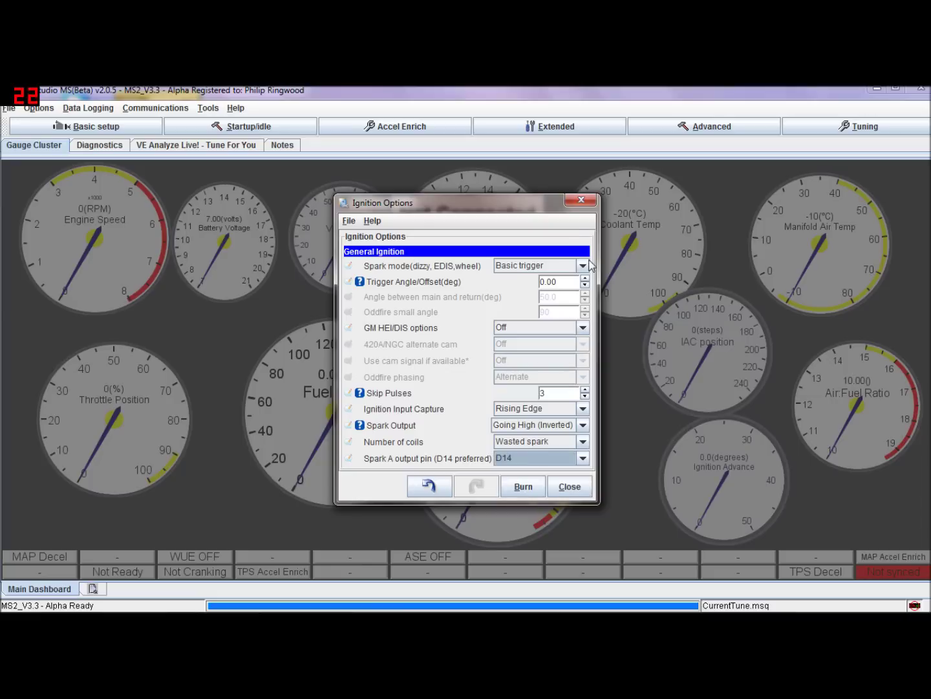
pyautogui.click(569, 486)
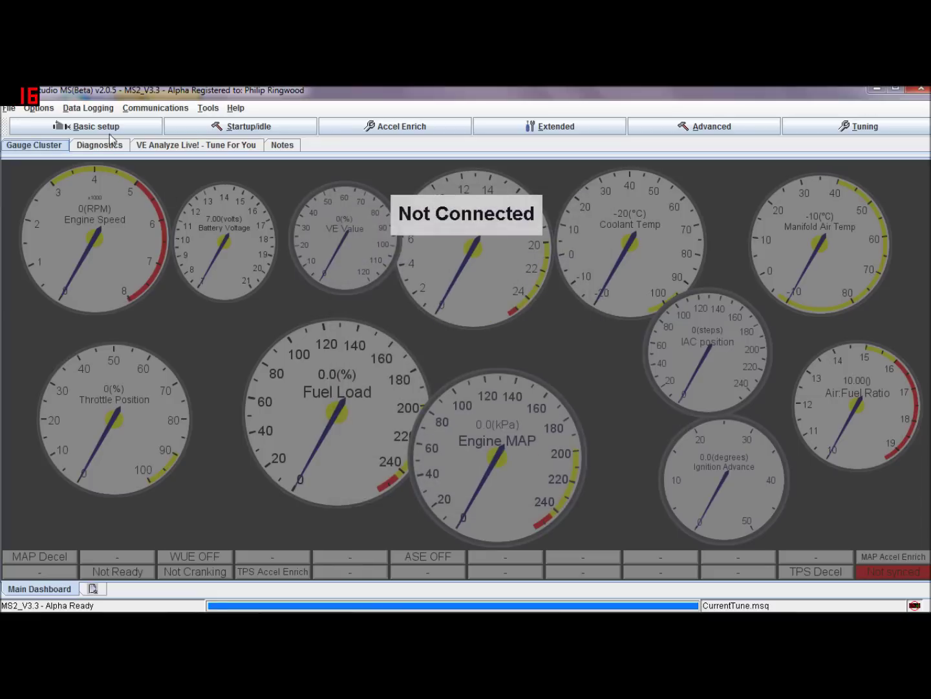
# Open More Ignition Settings and set Fixed Advance to Fixed timing, keeping the fixed advance timing at 10.0 degrees
pyautogui.click(107, 129)
pyautogui.click(71, 235)
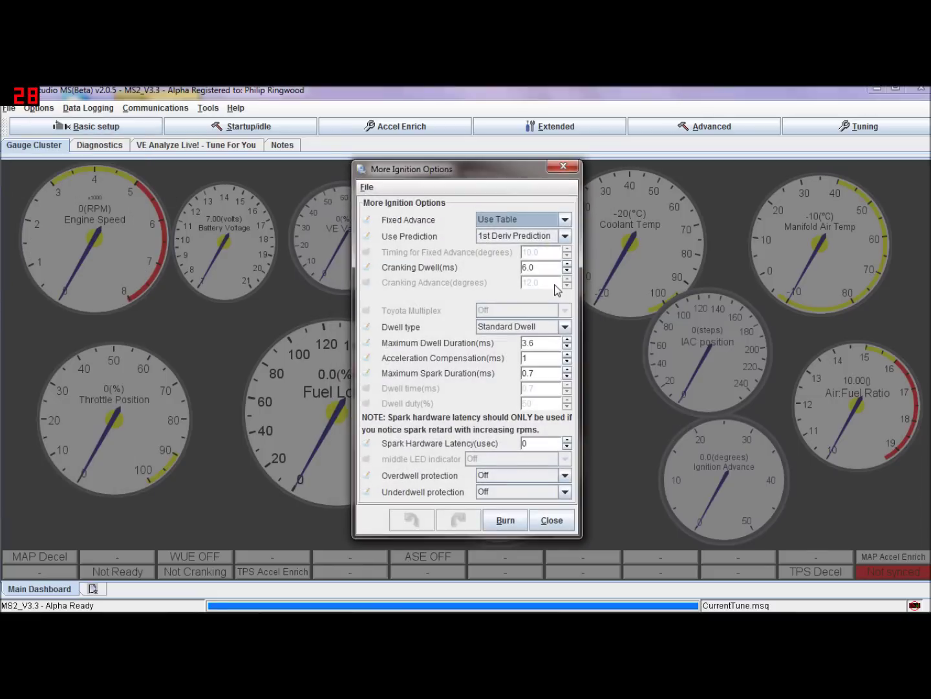
pyautogui.click(566, 220)
pyautogui.click(566, 221)
pyautogui.click(565, 220)
pyautogui.click(563, 245)
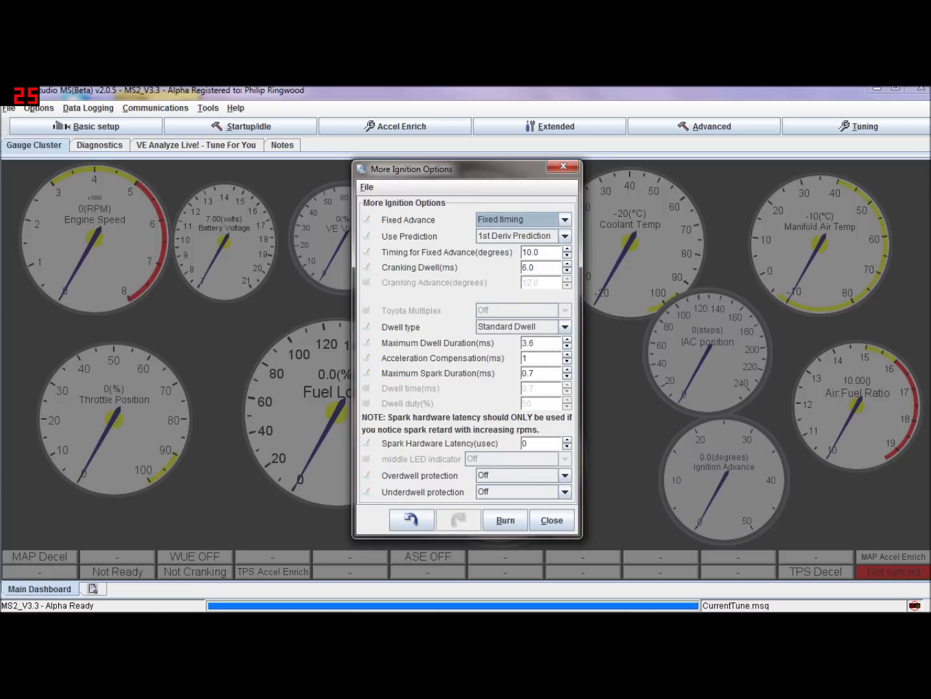
pyautogui.click(537, 252)
pyautogui.press('Tab')
# Review the dwell types, keeping Standard Dwell, and close the additional ignition options
pyautogui.click(564, 327)
pyautogui.click(564, 328)
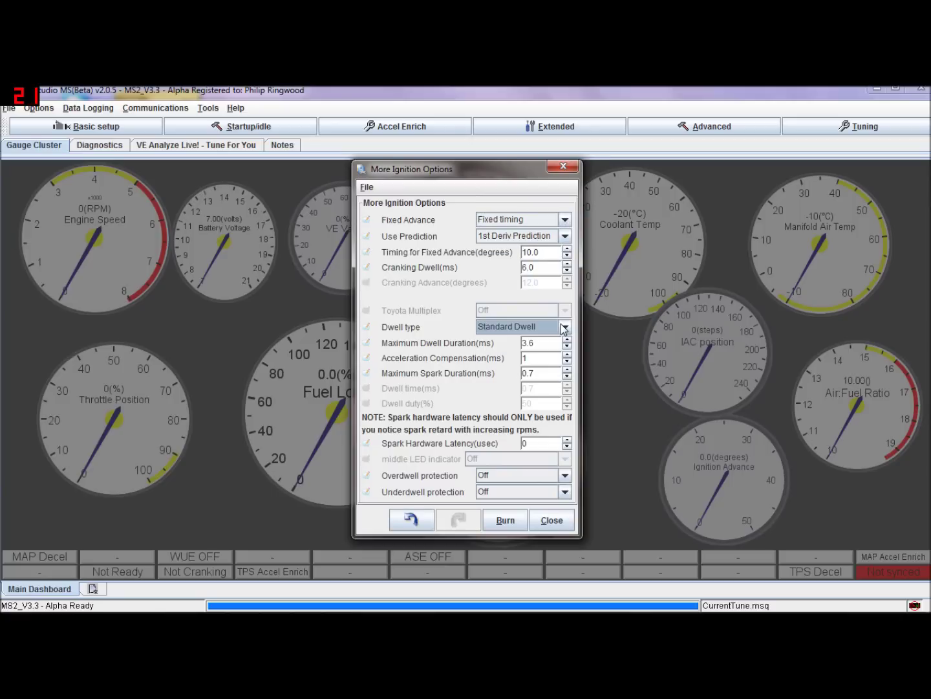
pyautogui.click(564, 328)
pyautogui.click(564, 331)
pyautogui.click(552, 520)
# Bring up the list of basic setup settings for the MS2_V3.3 project
pyautogui.click(101, 127)
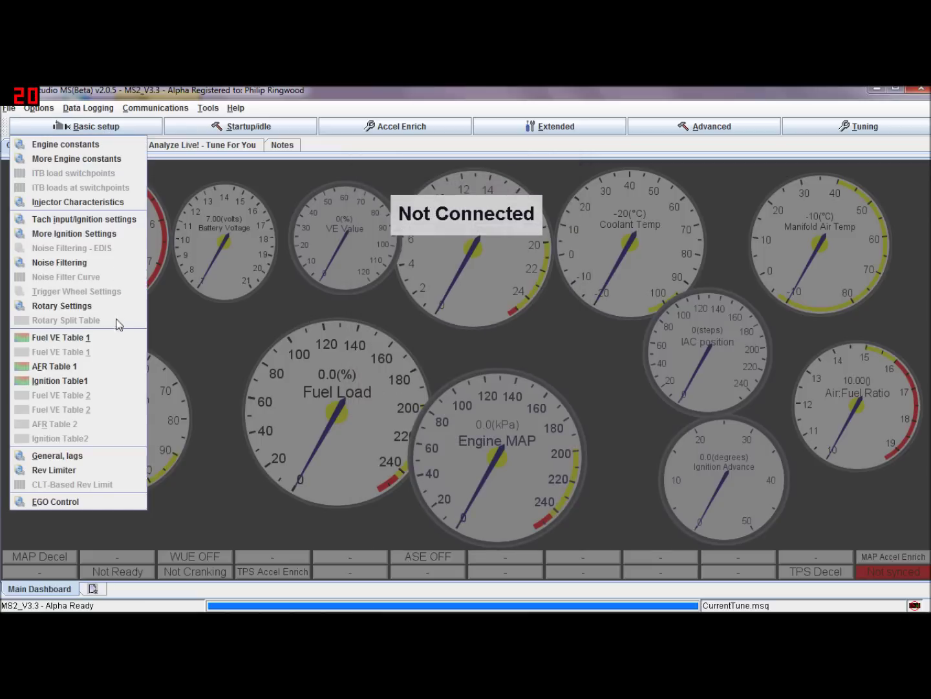